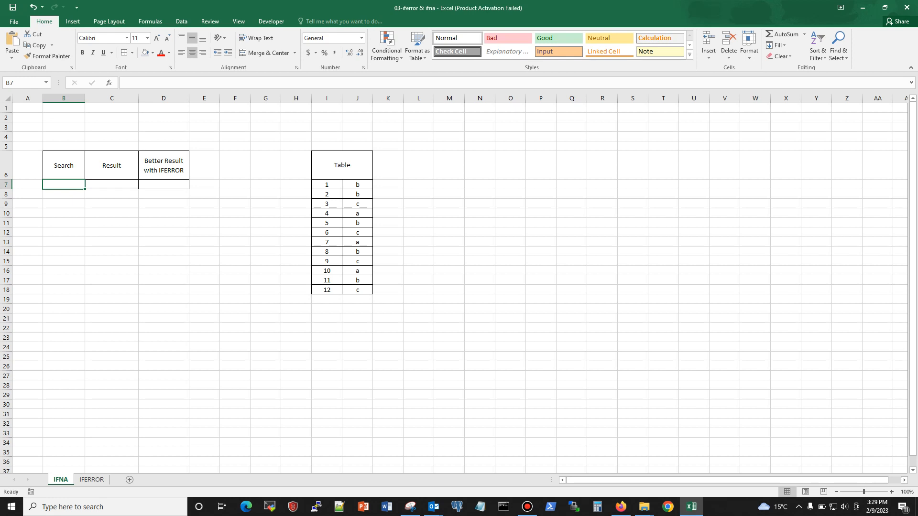
Enter 3 as the search value in cell B7.
left_click(112, 185)
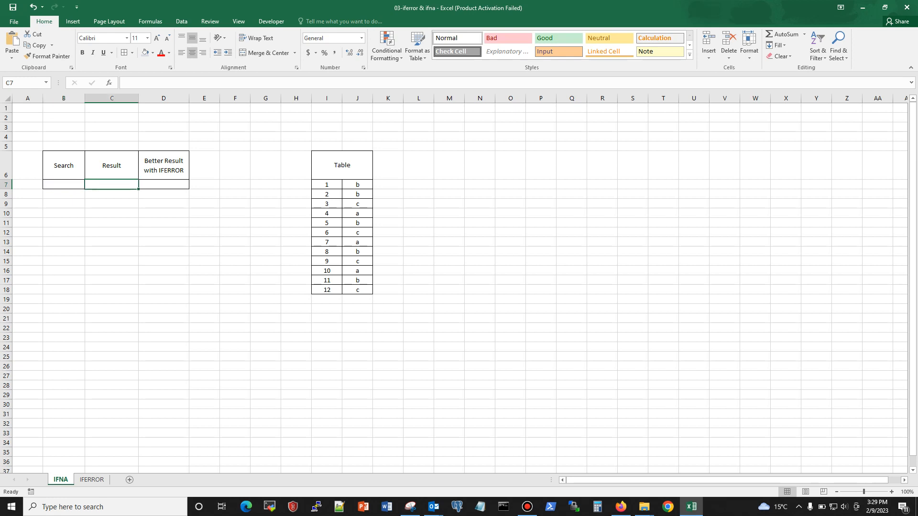
left_click(63, 184)
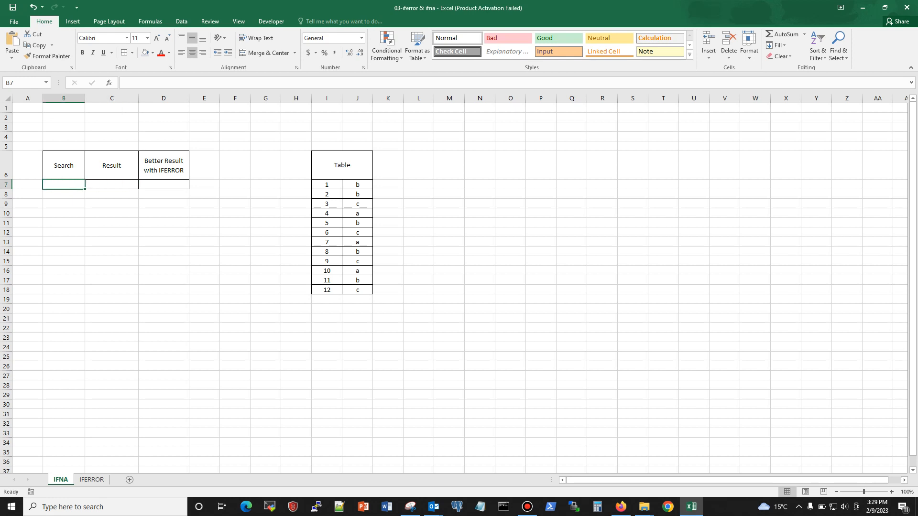
left_click(111, 184)
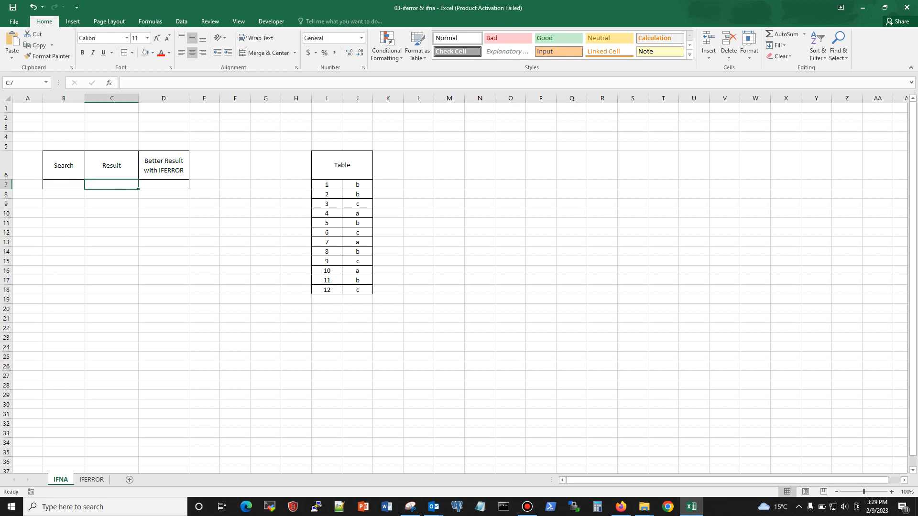
left_click(64, 185)
type("3")
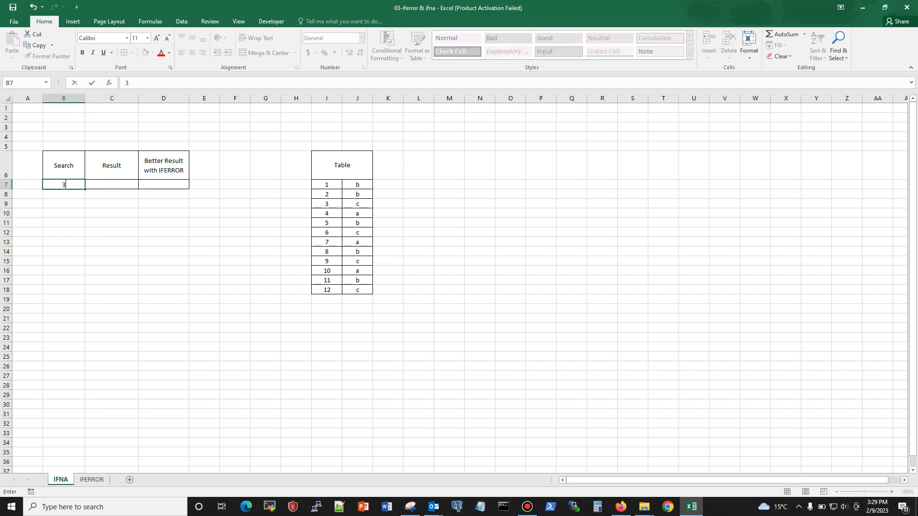
left_click(111, 252)
Enter the formula =VLOOKUP(B7,I7:J18,2,FALSE) in the Result cell C7 to look up the search value with an exact match.
left_click(111, 185)
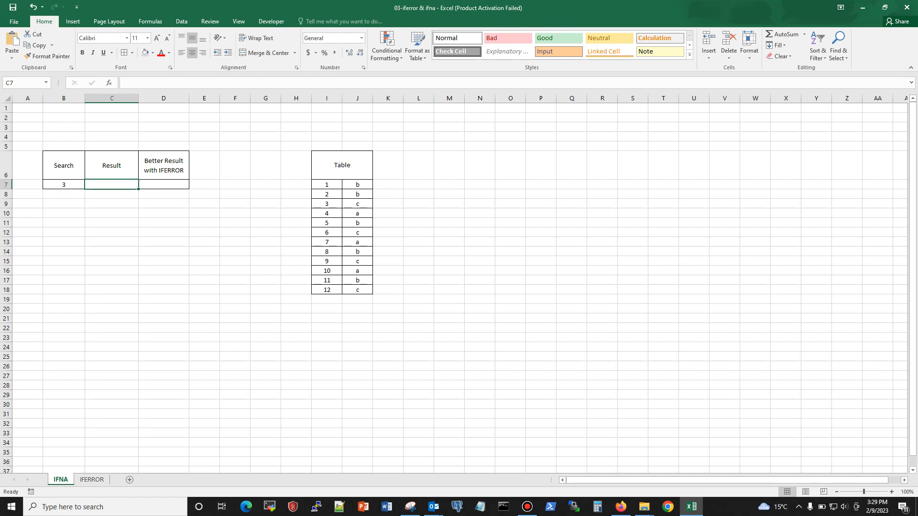
type("=vloo")
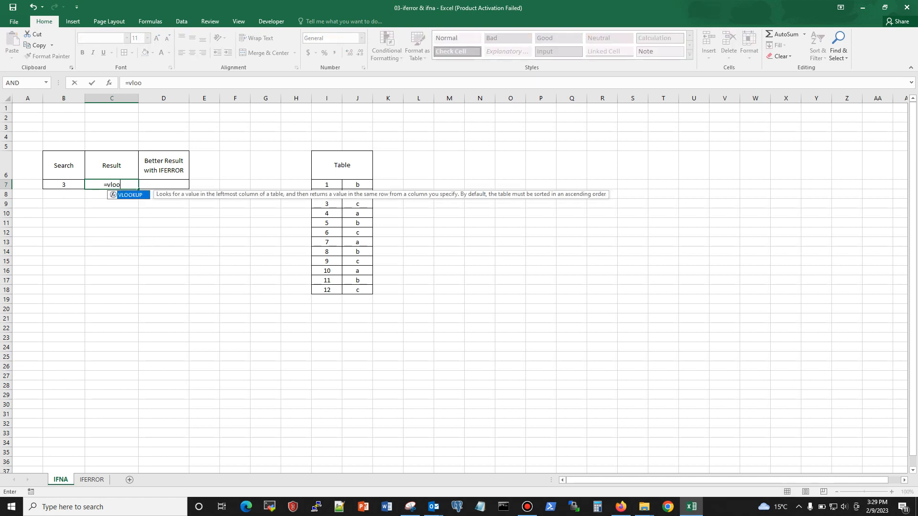
type("kup(")
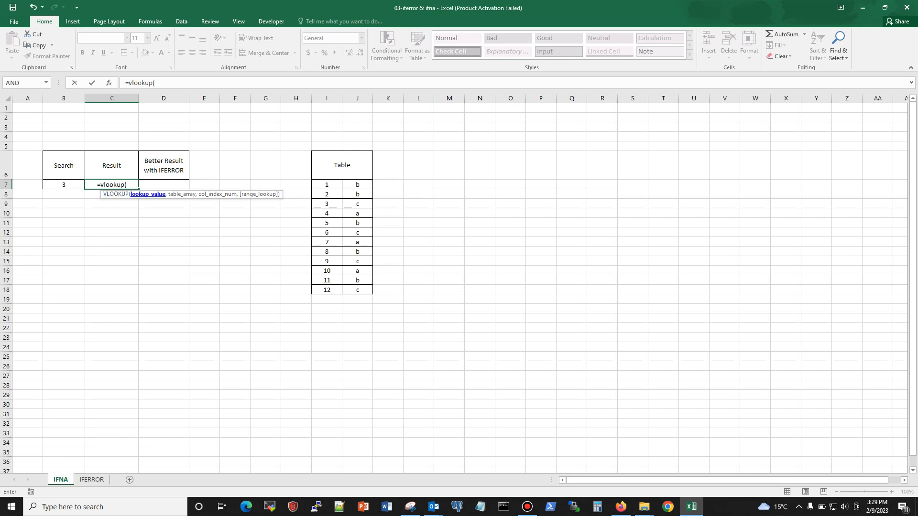
left_click(64, 185)
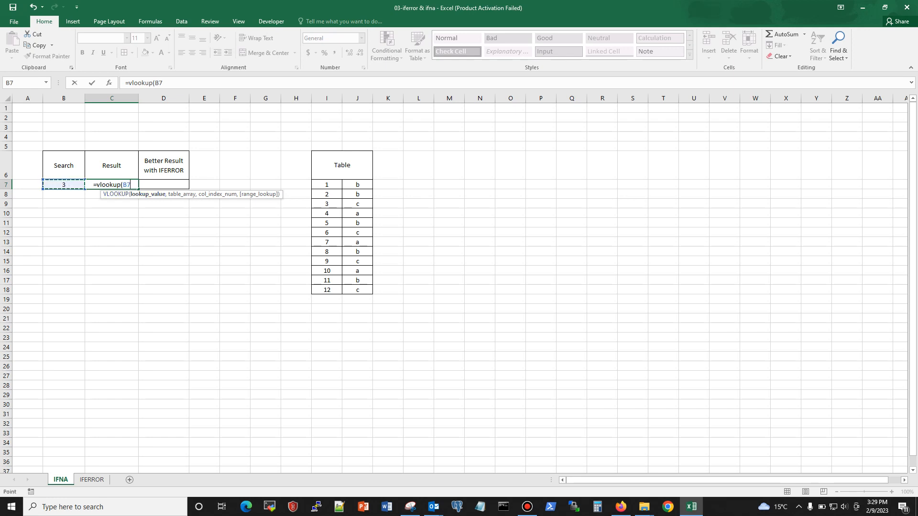
type(",")
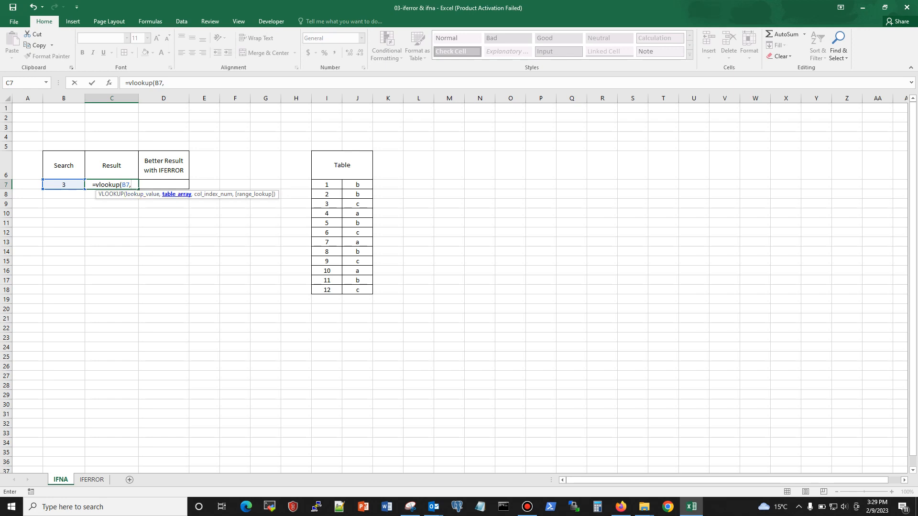
left_click_drag(327, 185, 363, 290)
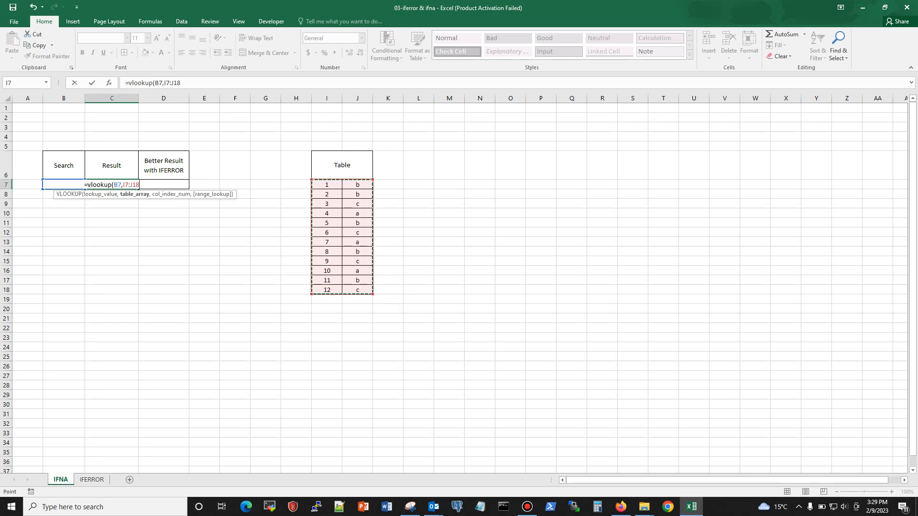
type(",")
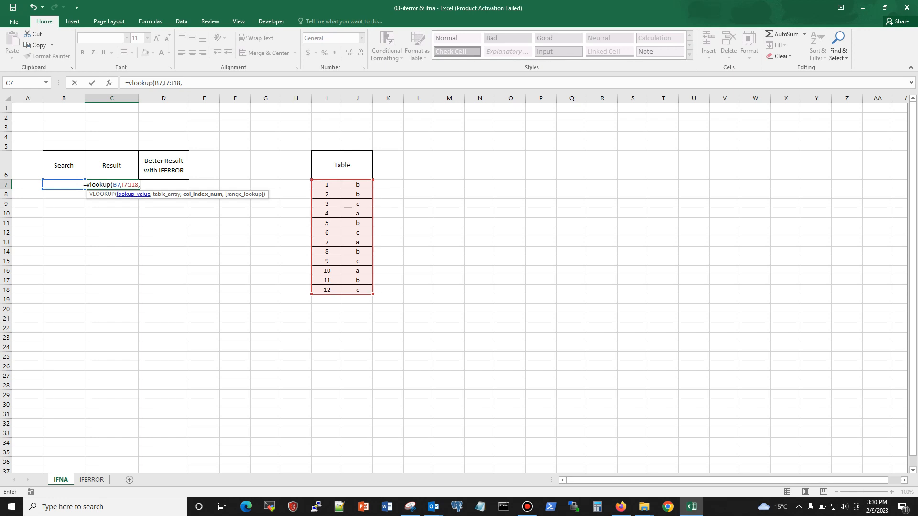
key("F2")
type("2")
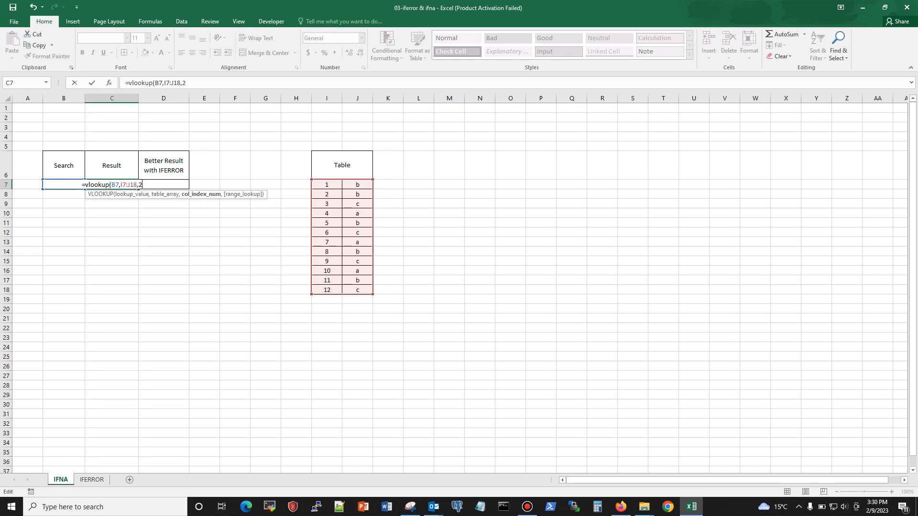
type(",")
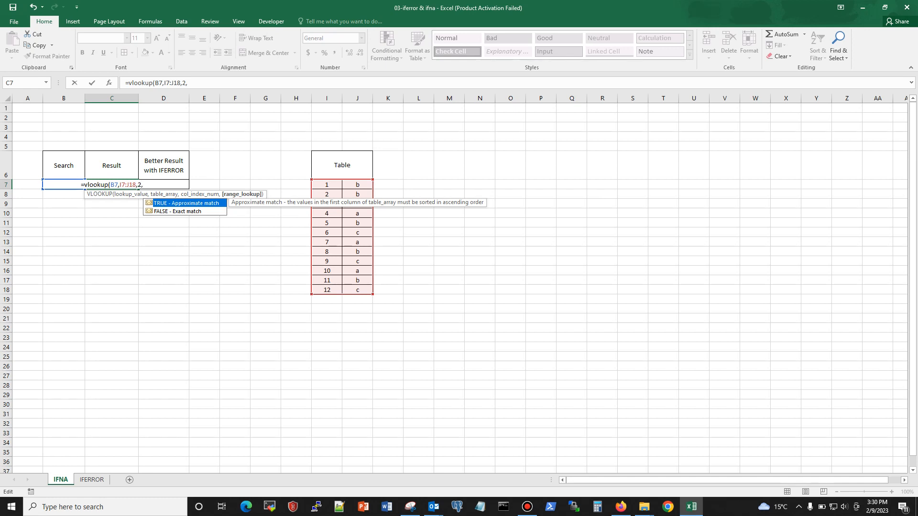
type("false")
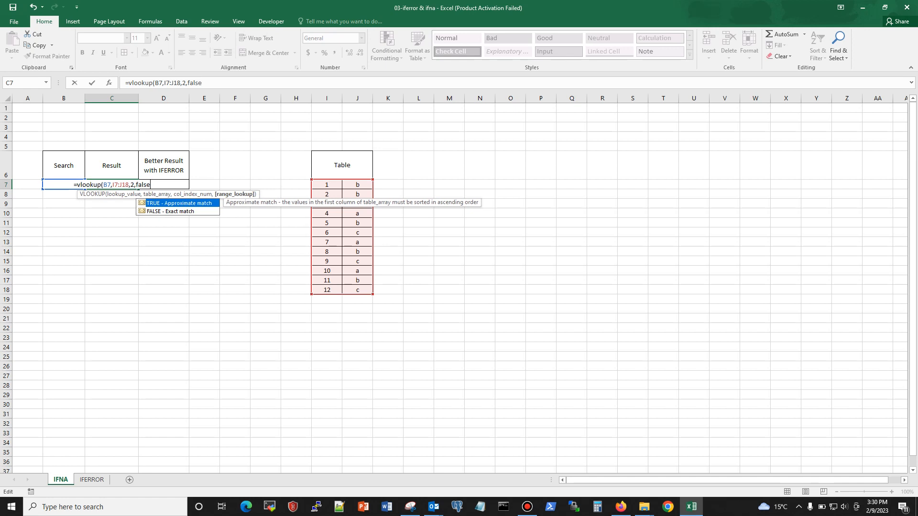
type(")")
key("Return")
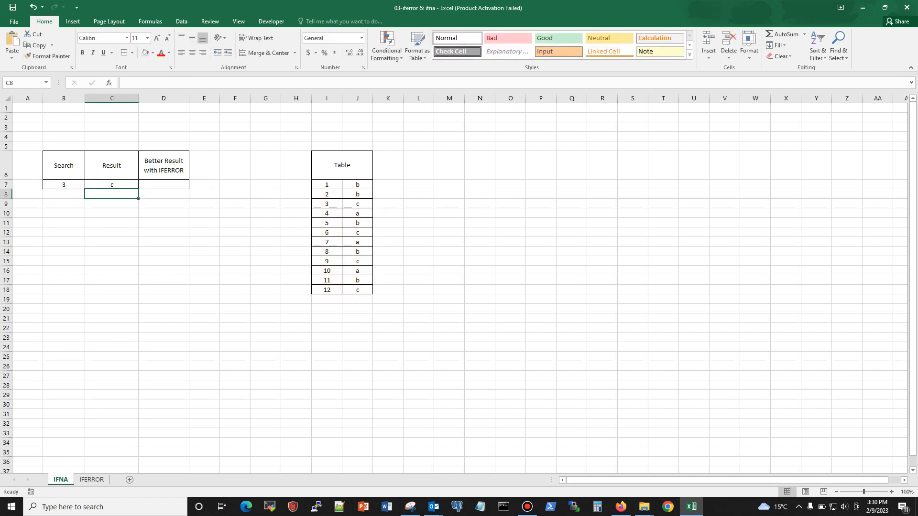
Compare the Result cell C7 with the table's row for 3, and set the search value in B7 to 33.
left_click(112, 185)
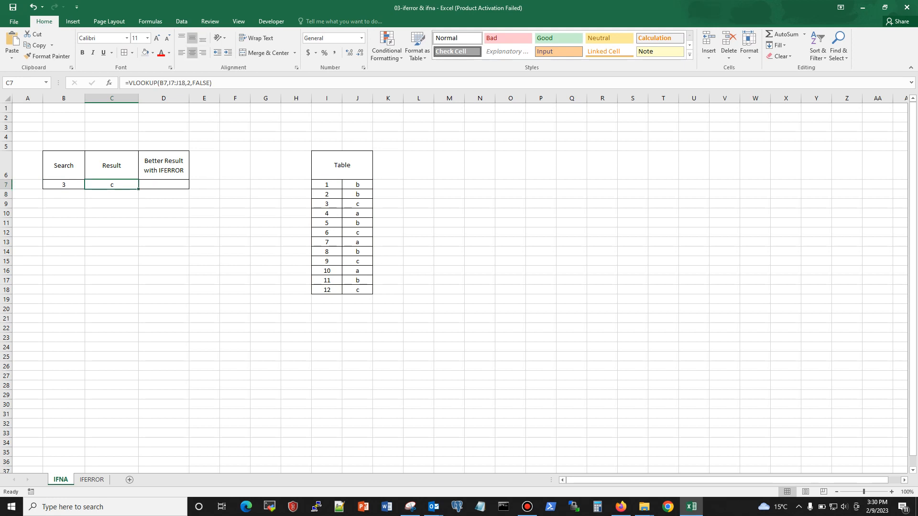
left_click(64, 184)
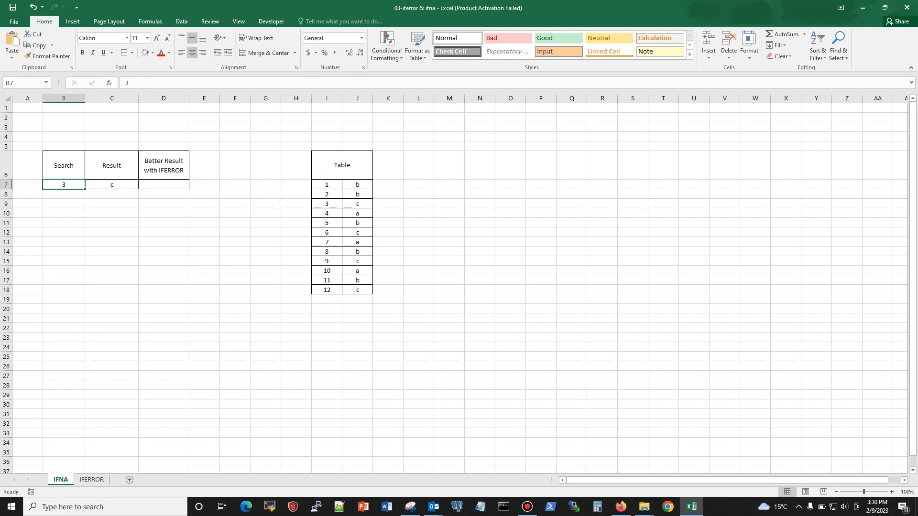
left_click(328, 203)
left_click(357, 204)
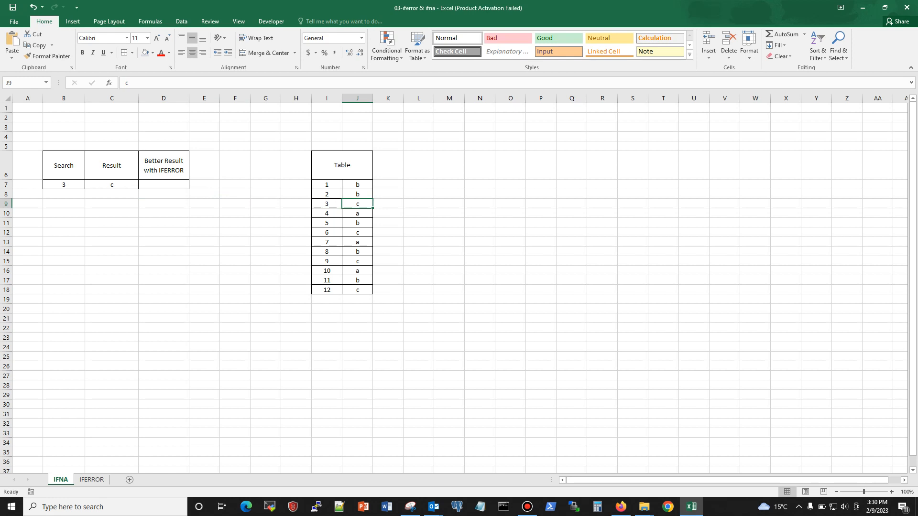
left_click(112, 185)
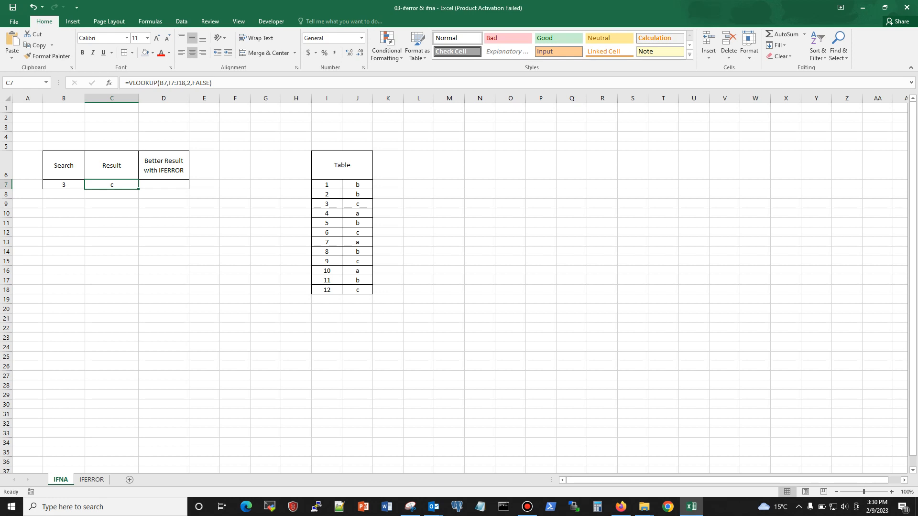
left_click(63, 184)
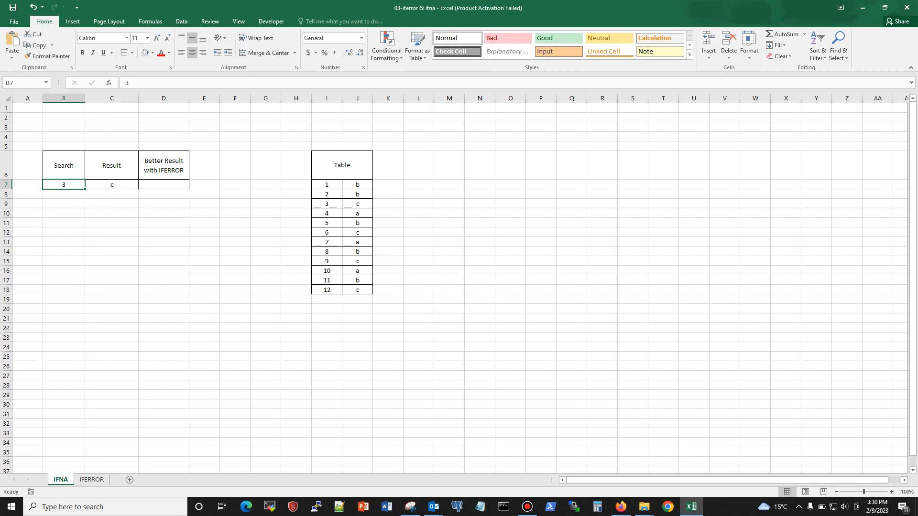
type("33")
key("Return")
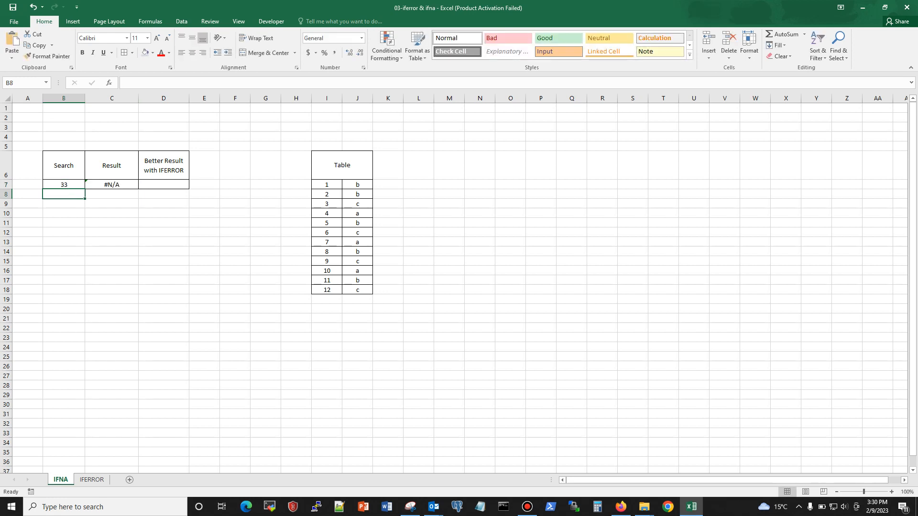
left_click(112, 184)
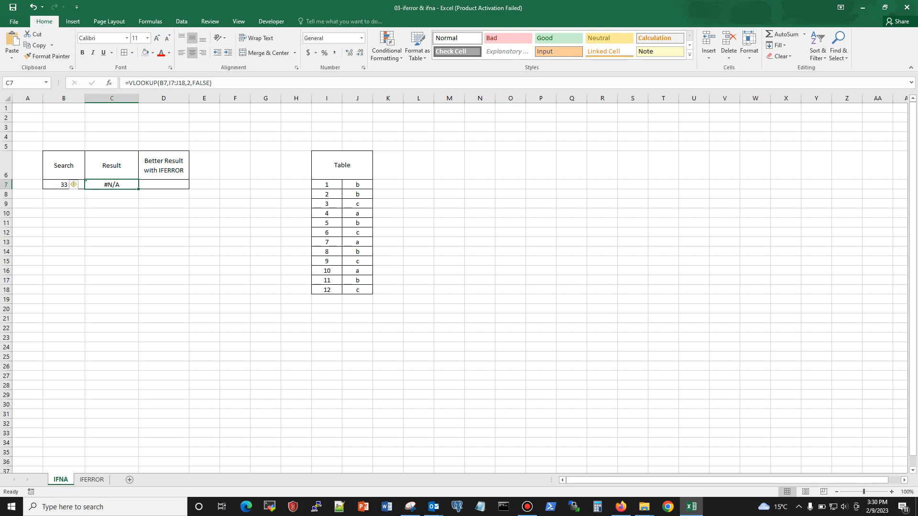
Start an IFNA formula in D7 with VLOOKUP(B7,I7:J18,2,FALSE) as its value argument.
left_click(164, 184)
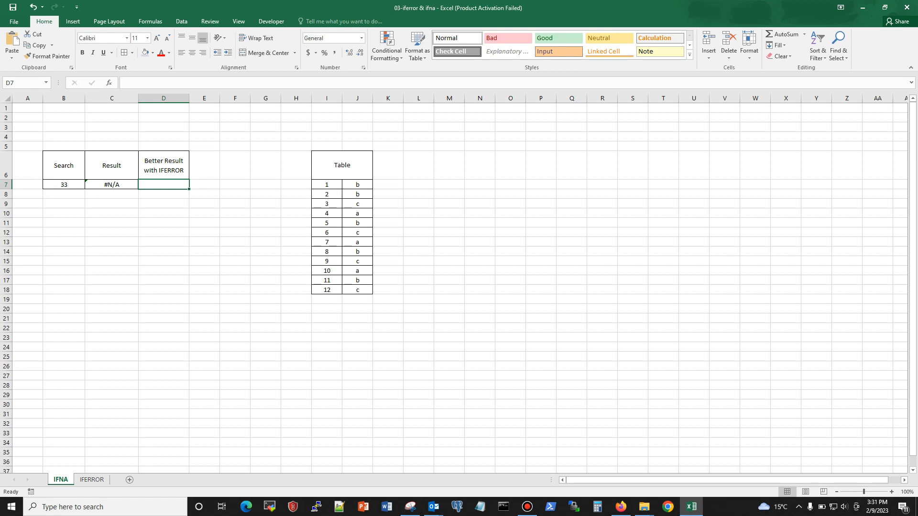
type("=")
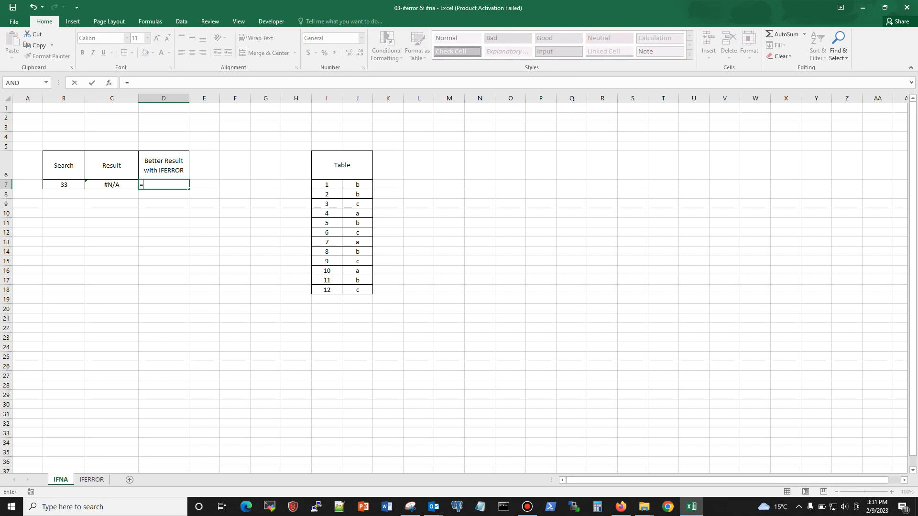
type("i")
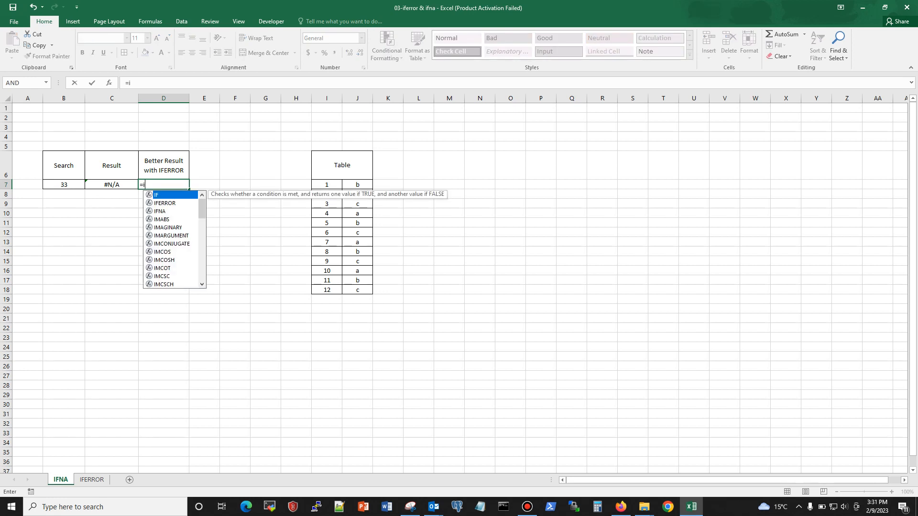
type("fna")
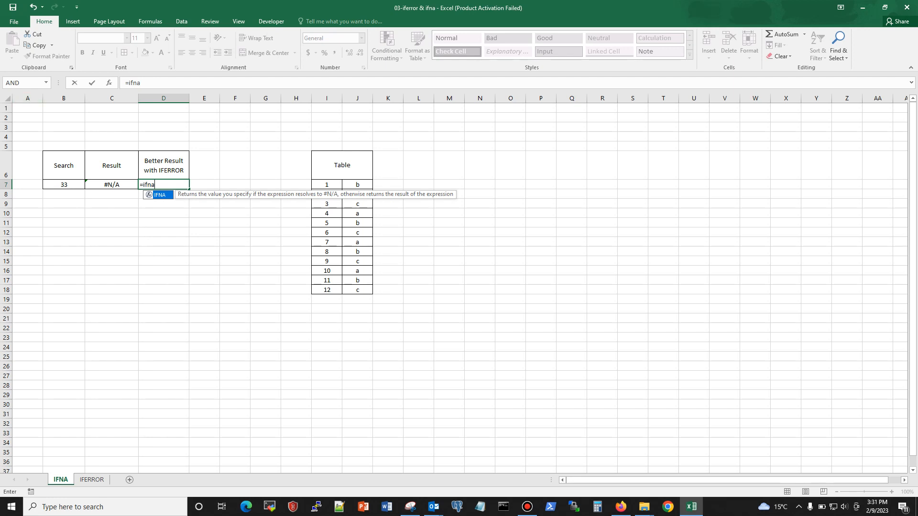
type("(")
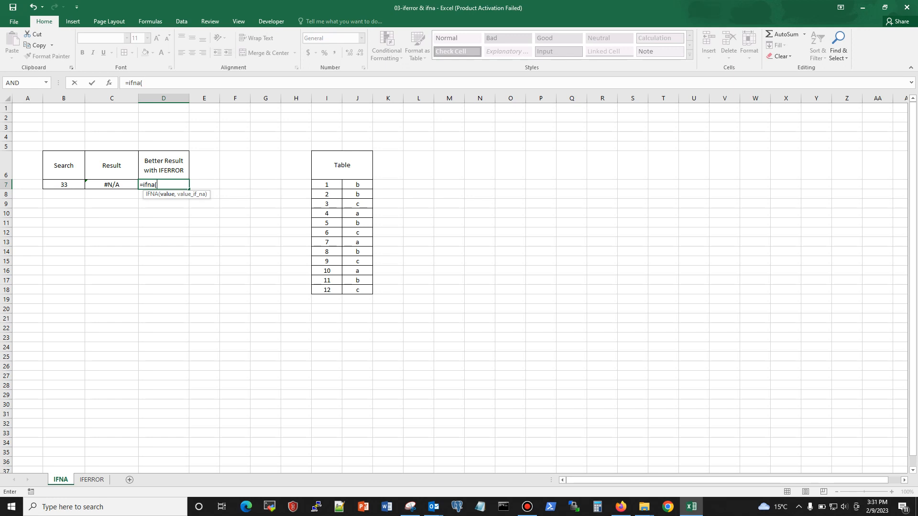
key("F2")
type("vlookup(")
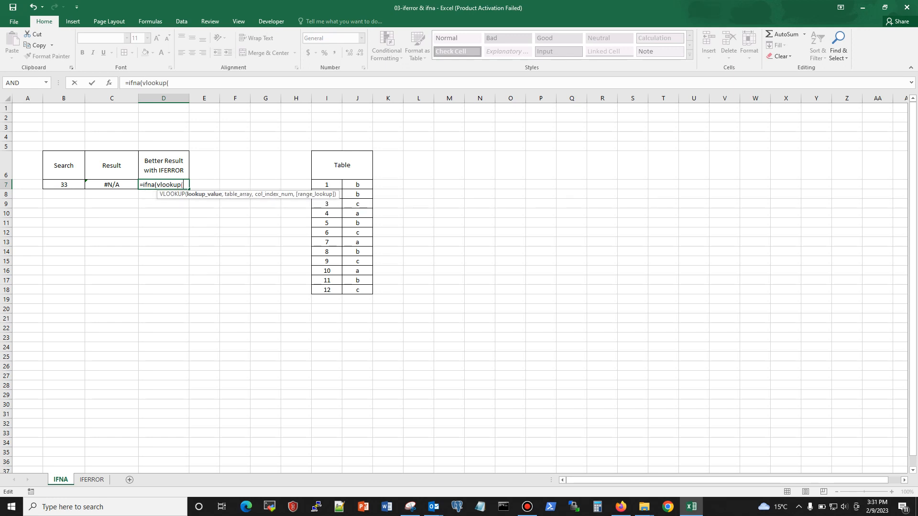
left_click(64, 185)
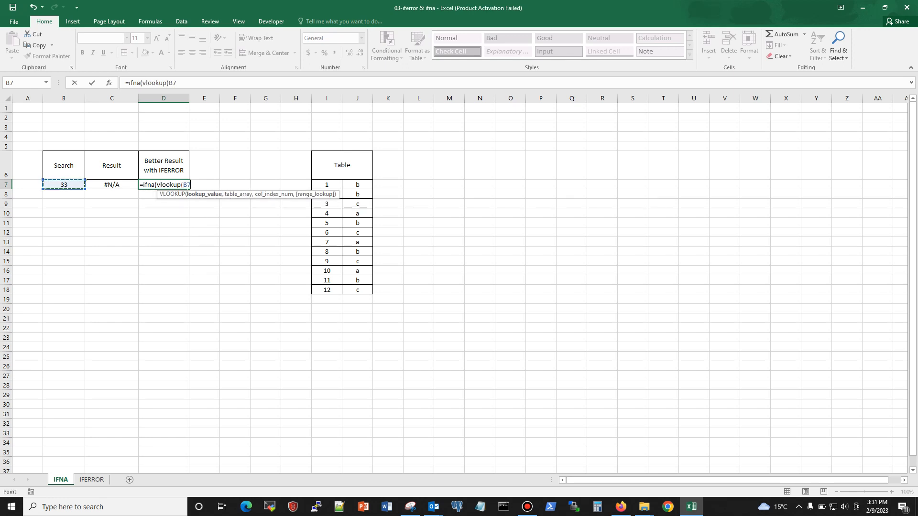
type(",")
left_click_drag(327, 184, 363, 290)
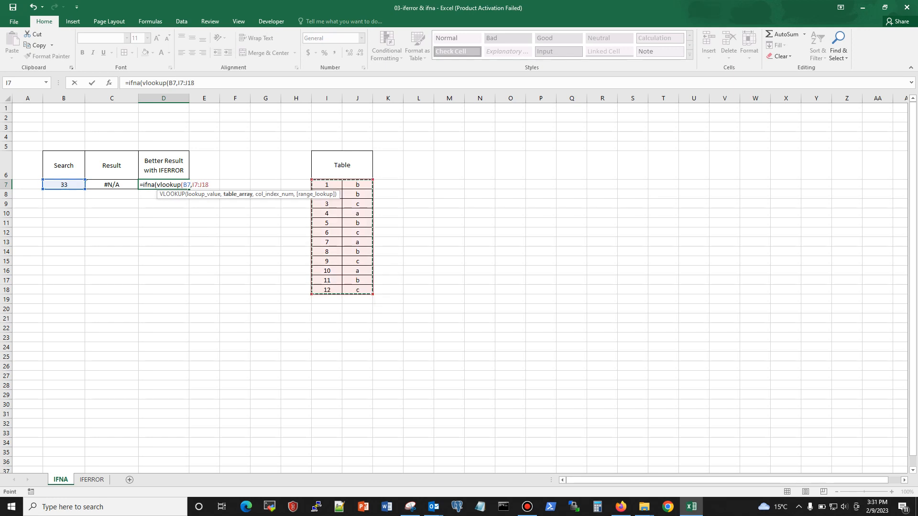
type(",2")
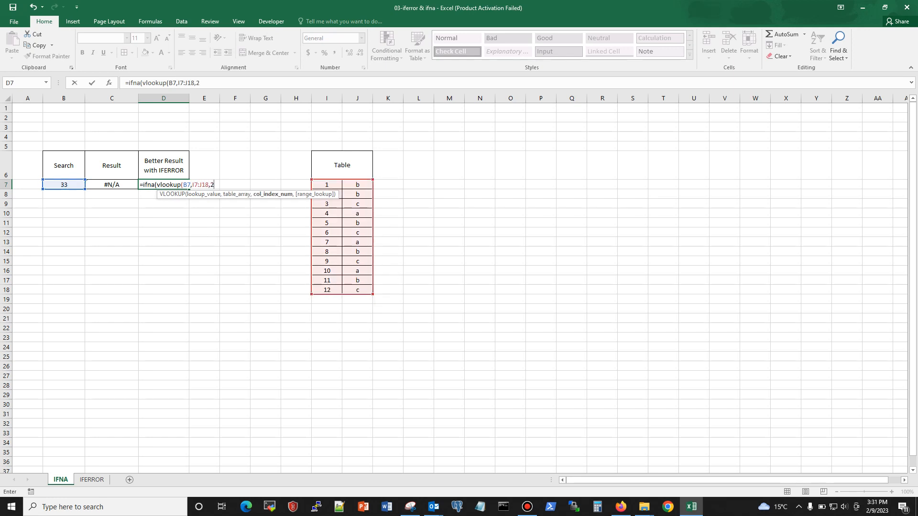
type(",false")
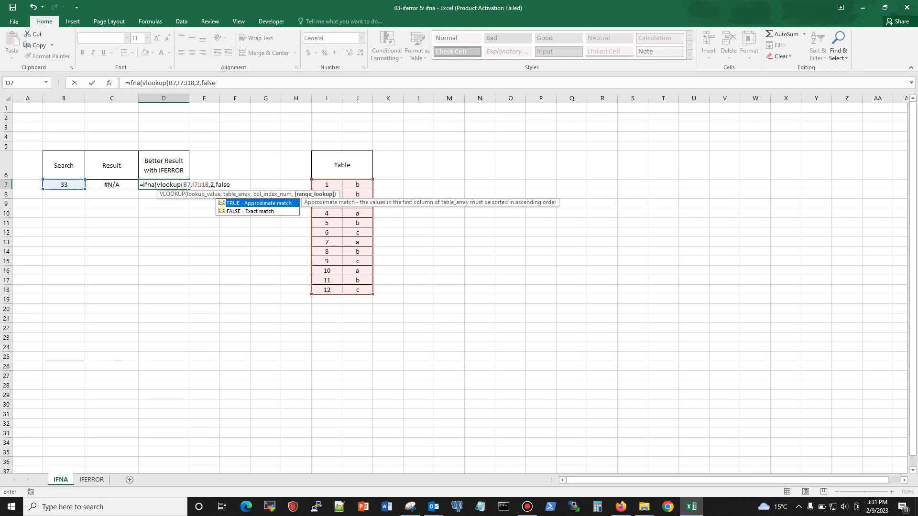
type(")")
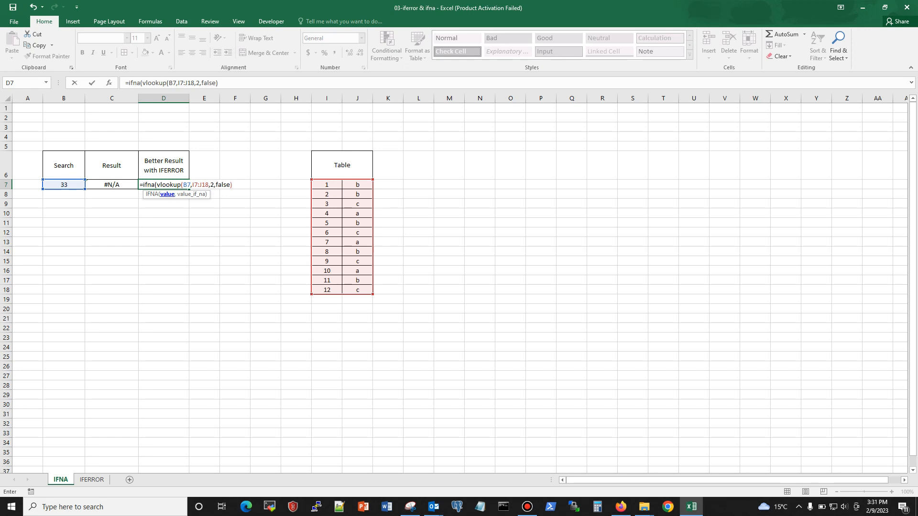
Complete the IFNA formula in D7 with "value not found" as its value_if_na argument.
key("F2")
type(",\"value not found")
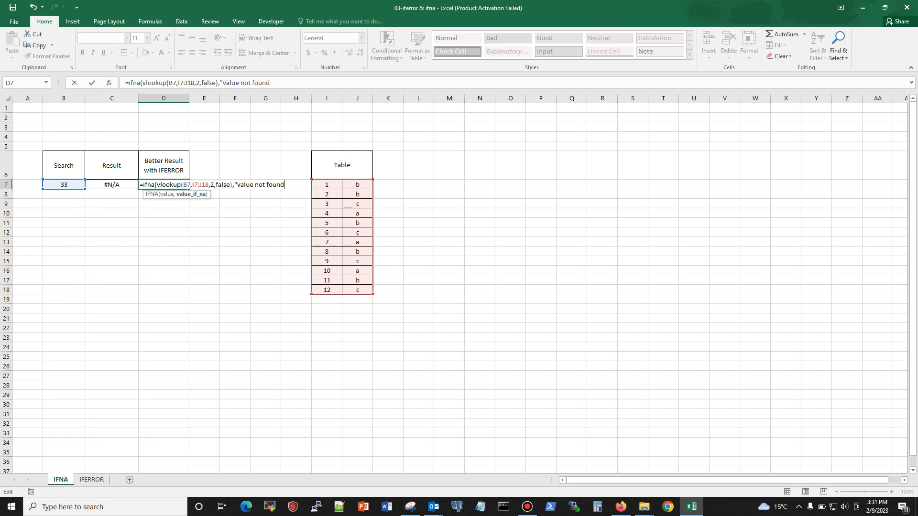
type("\")")
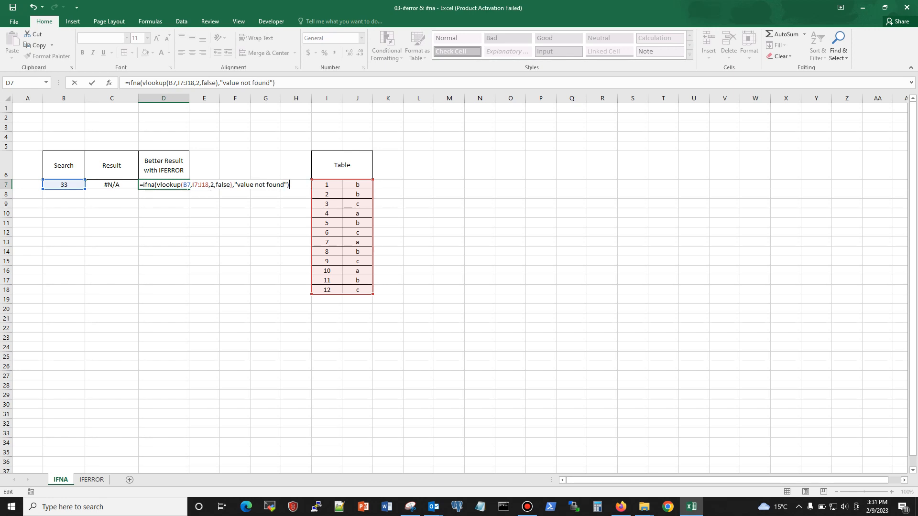
key("Return")
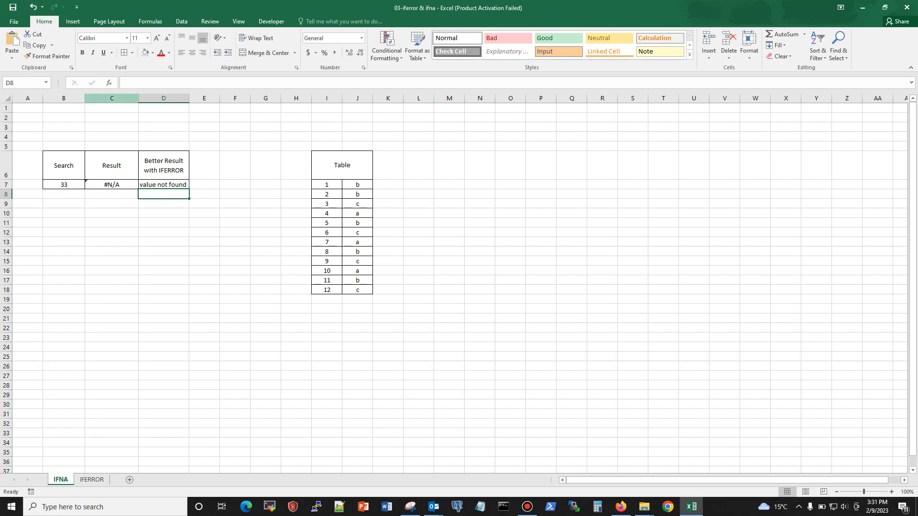
Hide the Result column C and review the IFNA formula in D7.
left_click(111, 98)
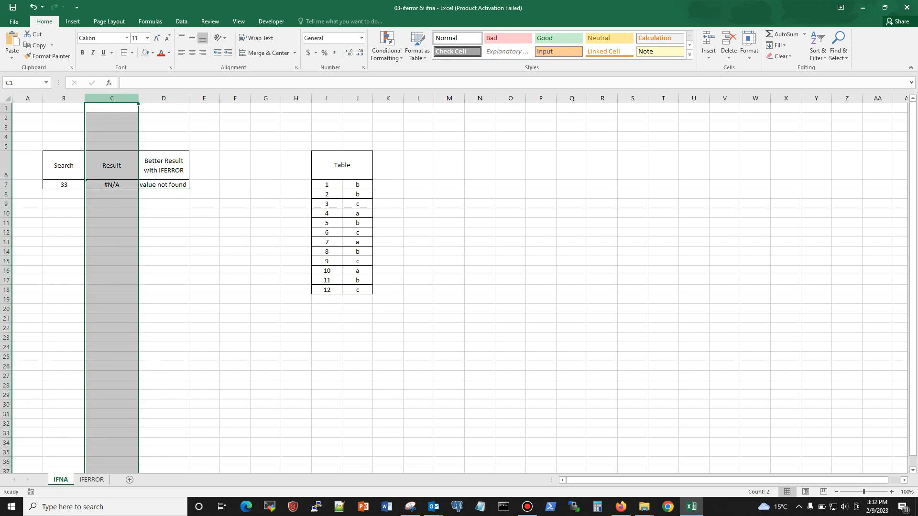
right_click(112, 99)
left_click(138, 225)
left_click(181, 242)
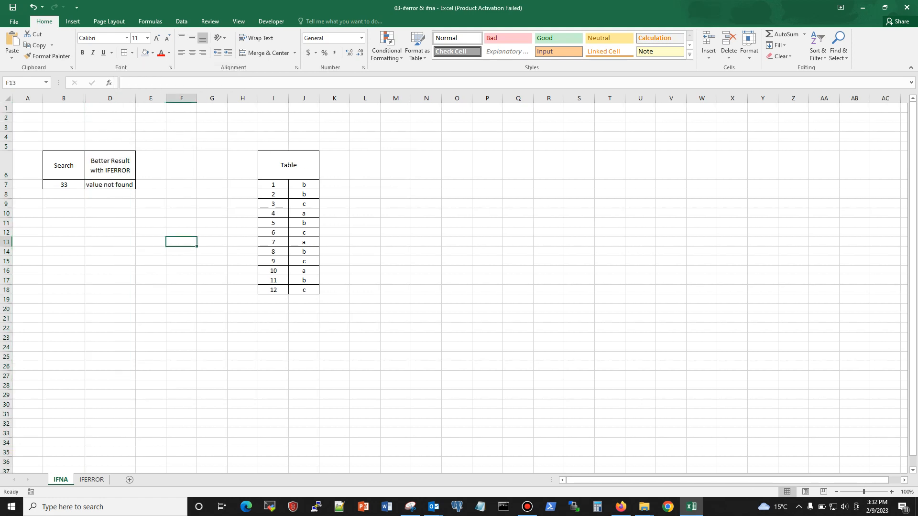
left_click(110, 184)
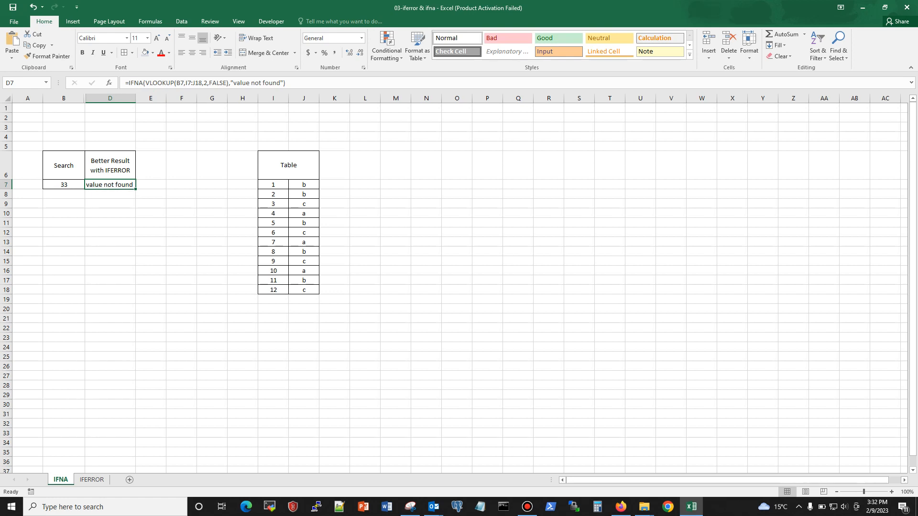
Set the search value in B7 to 2 and centre the result in D7 horizontally.
left_click(64, 185)
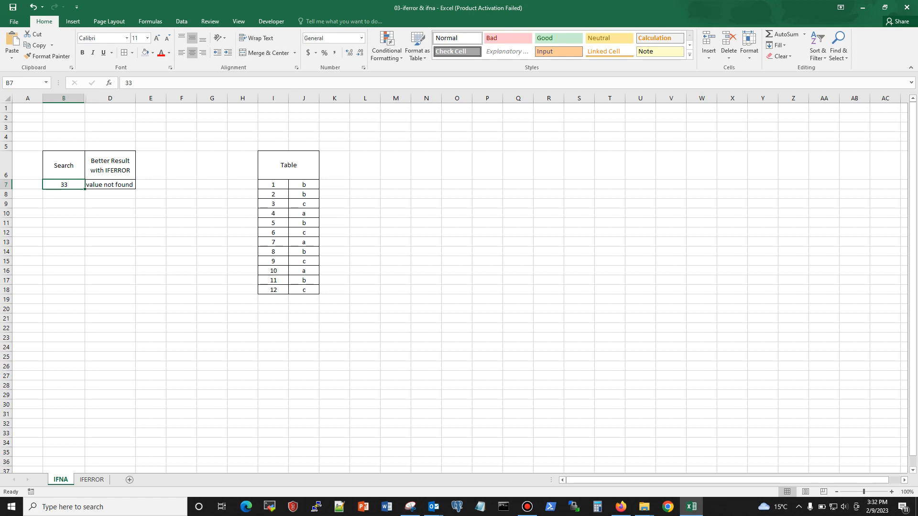
type("2")
left_click(110, 213)
left_click(110, 185)
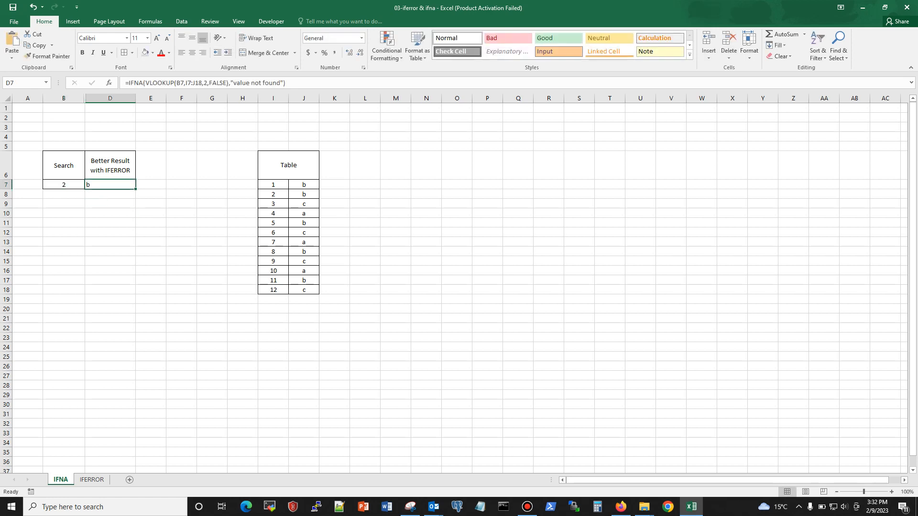
left_click(192, 53)
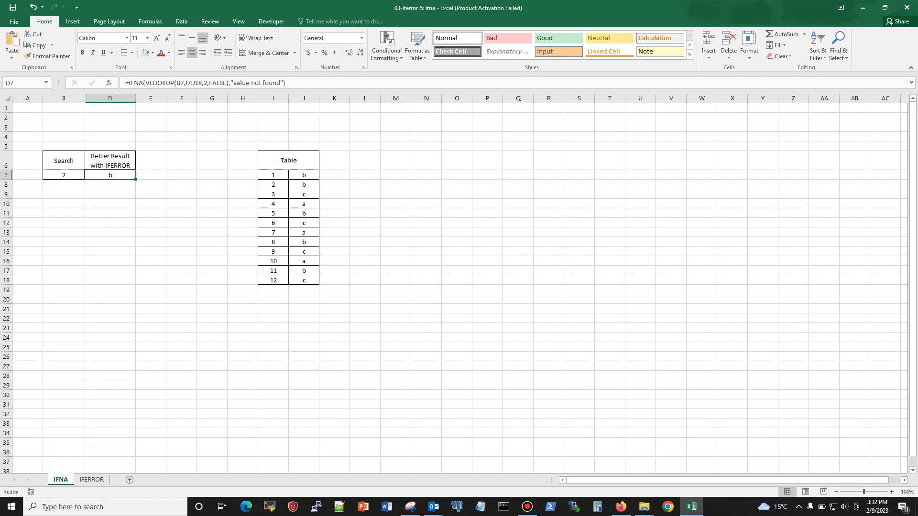
Set the search value in B7 to 10 and compare the result with the table's row for 10.
left_click_drag(273, 185, 304, 185)
left_click(64, 175)
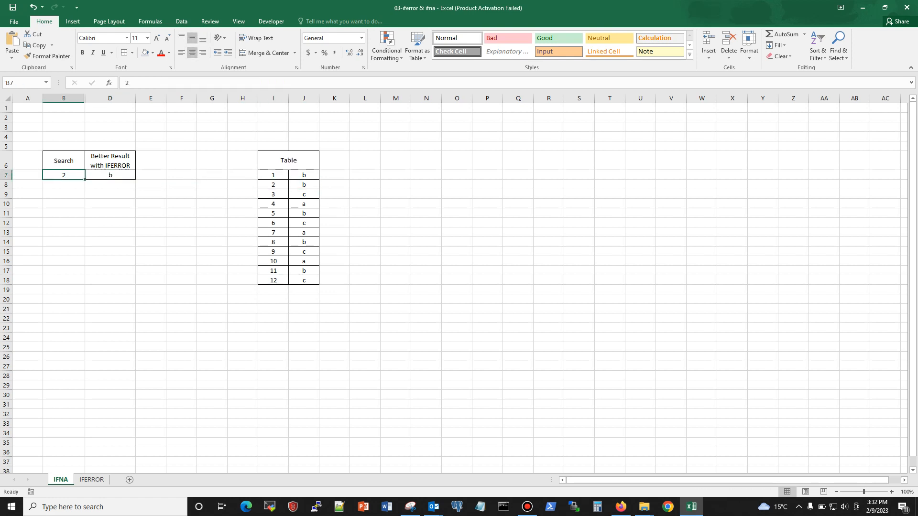
type("10")
key("Return")
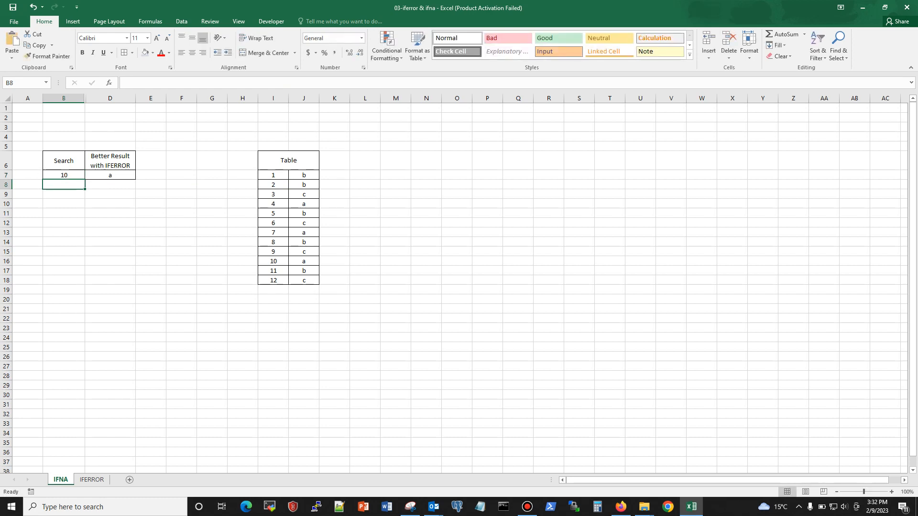
left_click(303, 262)
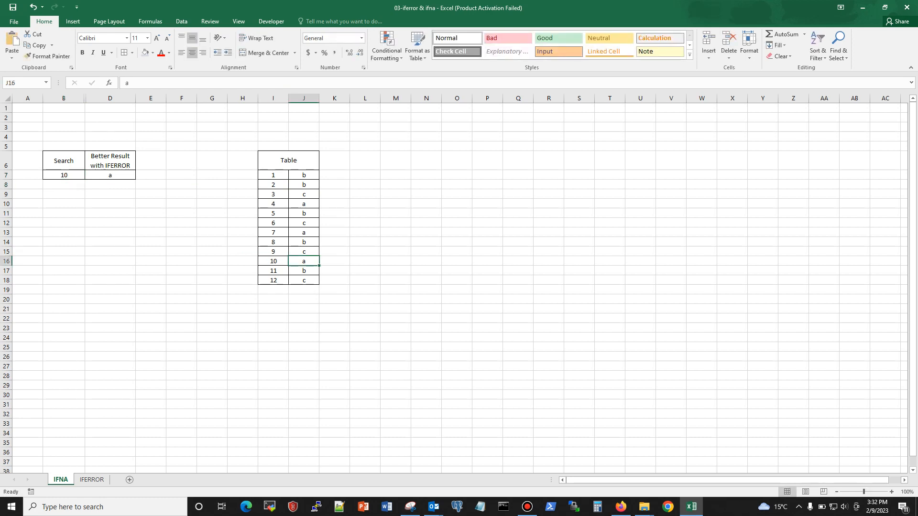
Set the search value in B7 to 556, which is missing from the table, and check the IFNA formula cell D7.
left_click(63, 175)
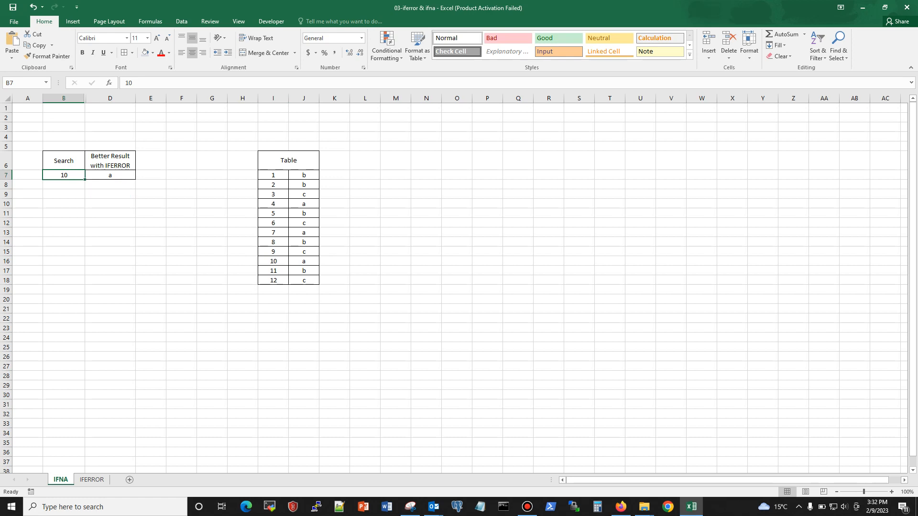
type("556")
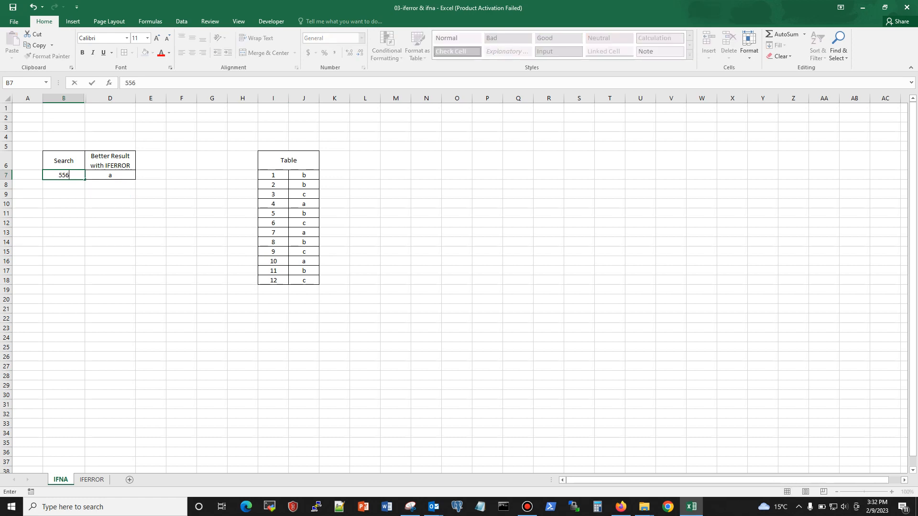
key("Return")
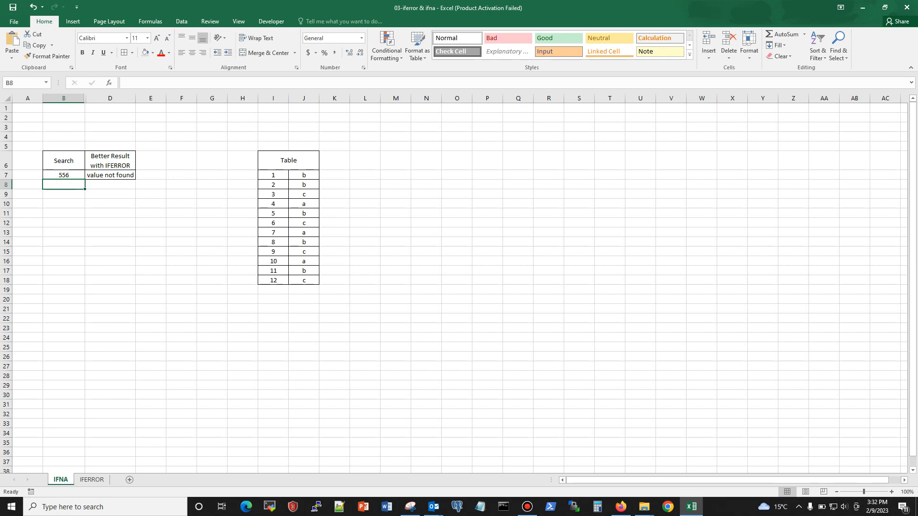
left_click(110, 175)
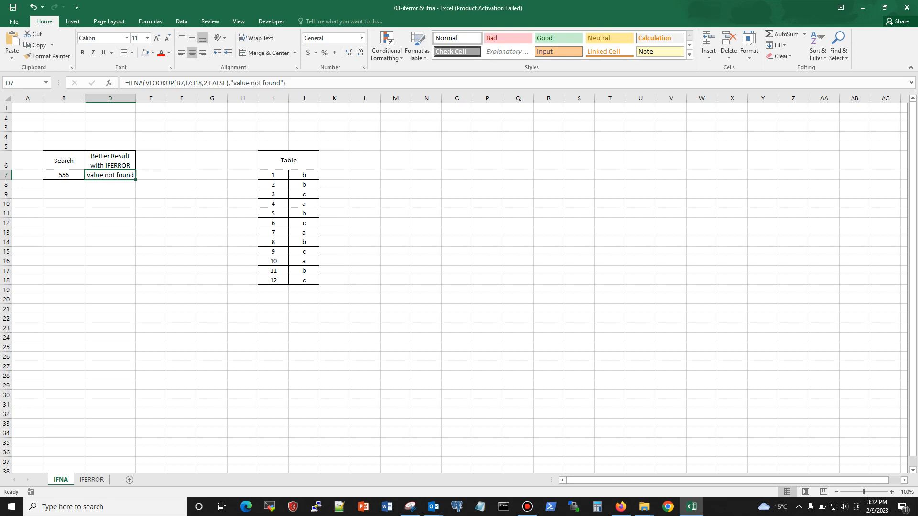
Open the IFERROR sheet and examine the student IDs, marks obtained and totals in its marks table.
left_click(92, 479)
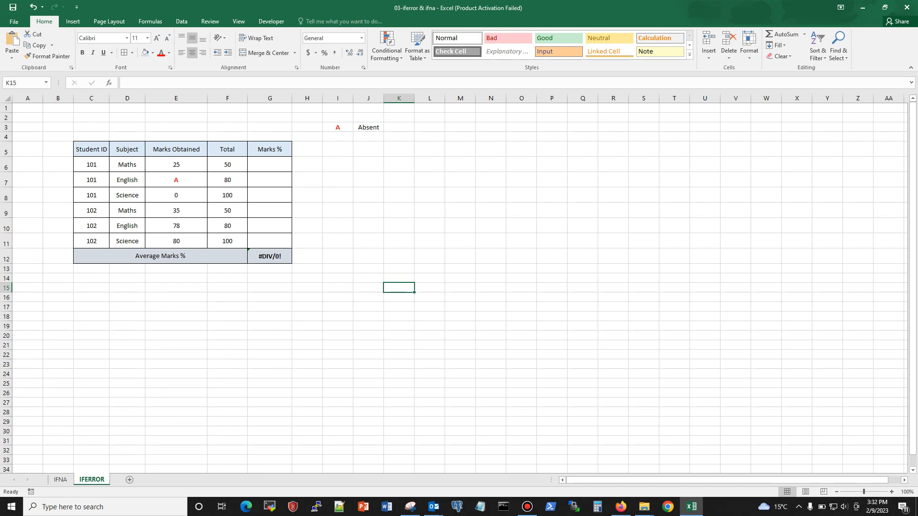
left_click(60, 480)
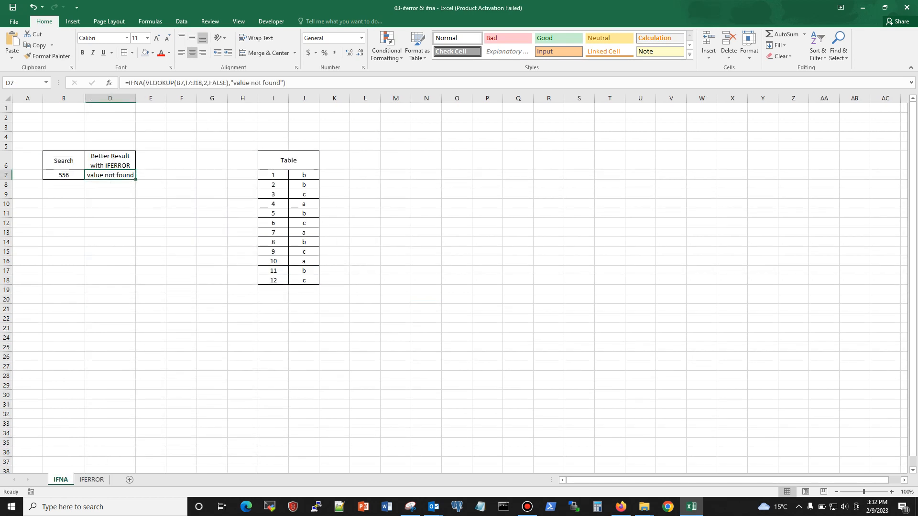
left_click(91, 480)
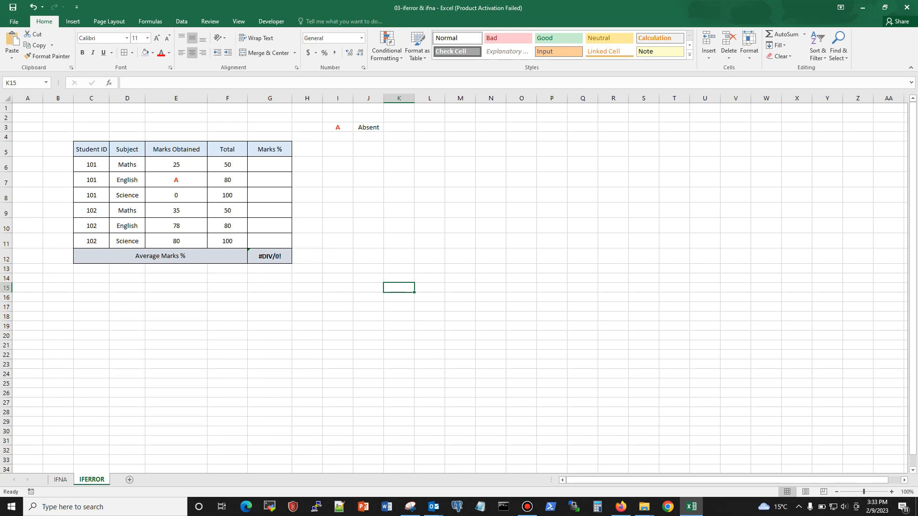
left_click_drag(92, 165, 92, 241)
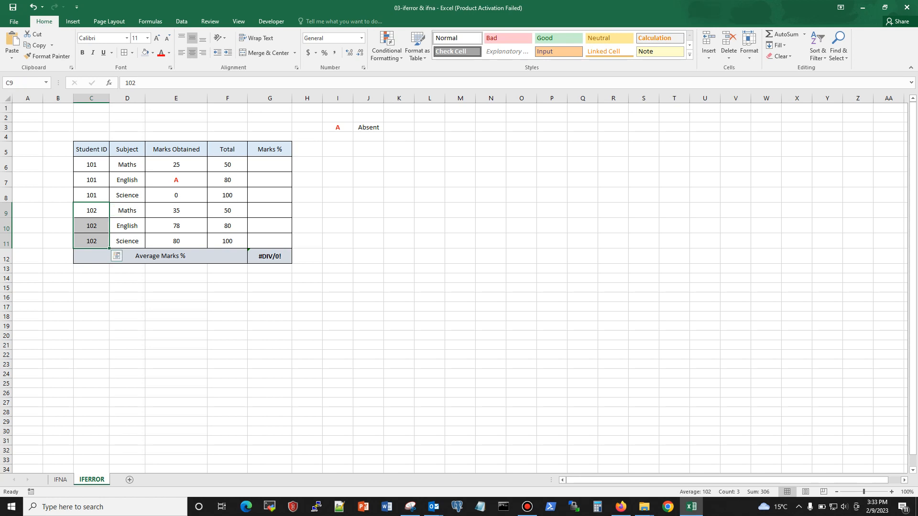
left_click(399, 195)
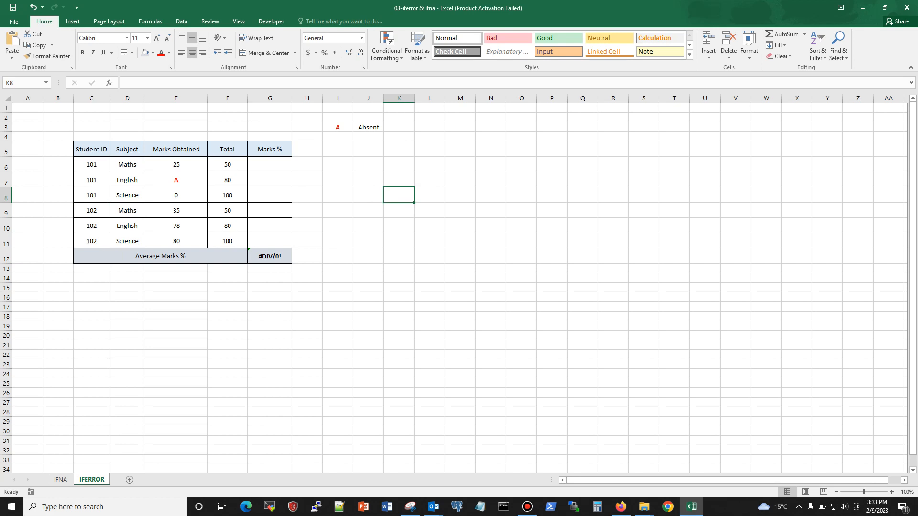
left_click(176, 164)
left_click(227, 165)
left_click(176, 180)
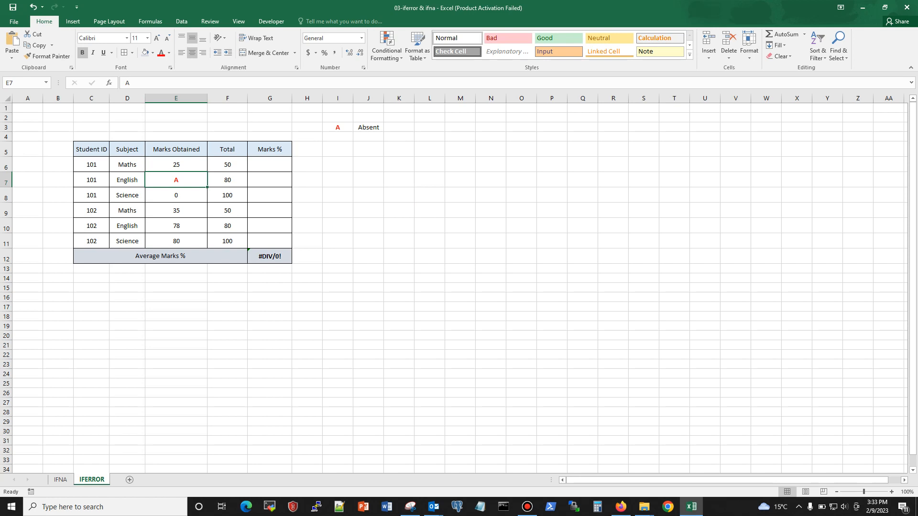
Set the marks obtained for student 101 in Science (E8) to 80.
left_click(176, 195)
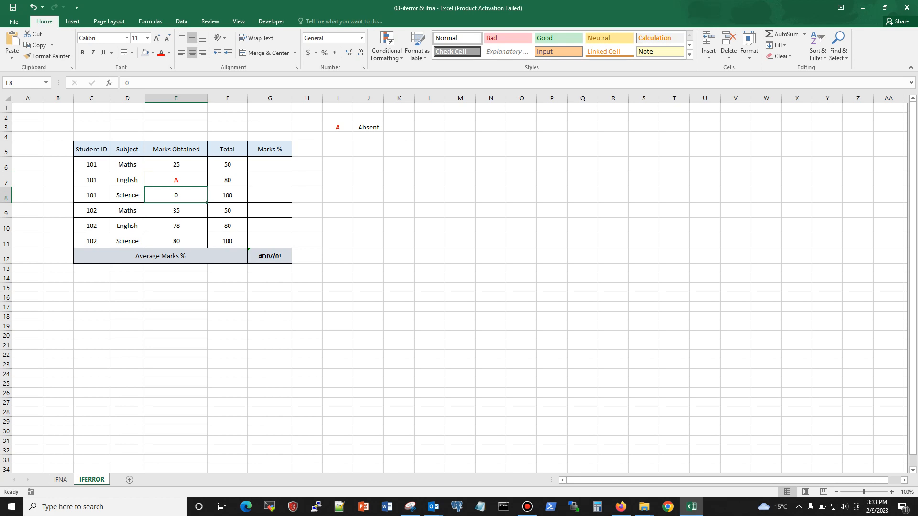
type("80")
key("Return")
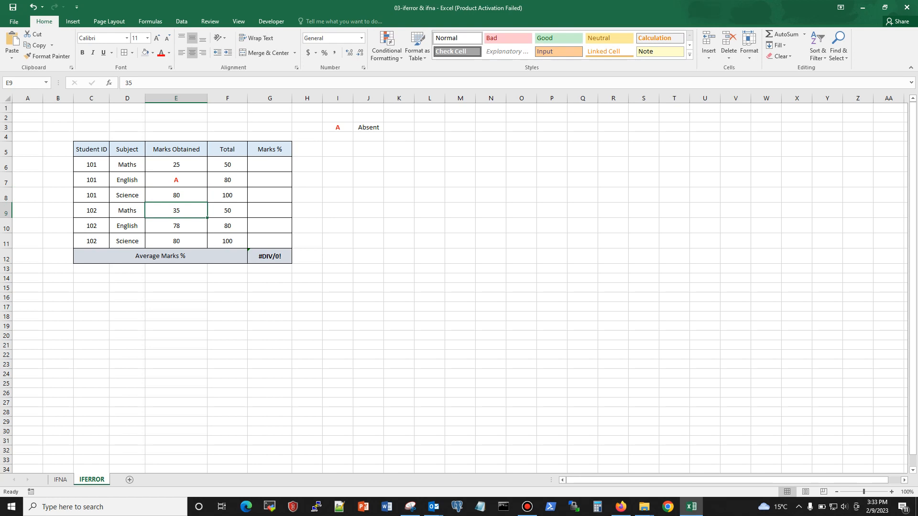
Enter the formula =E6/F6 in the first Marks % cell, G6, dividing marks obtained by total.
left_click(270, 165)
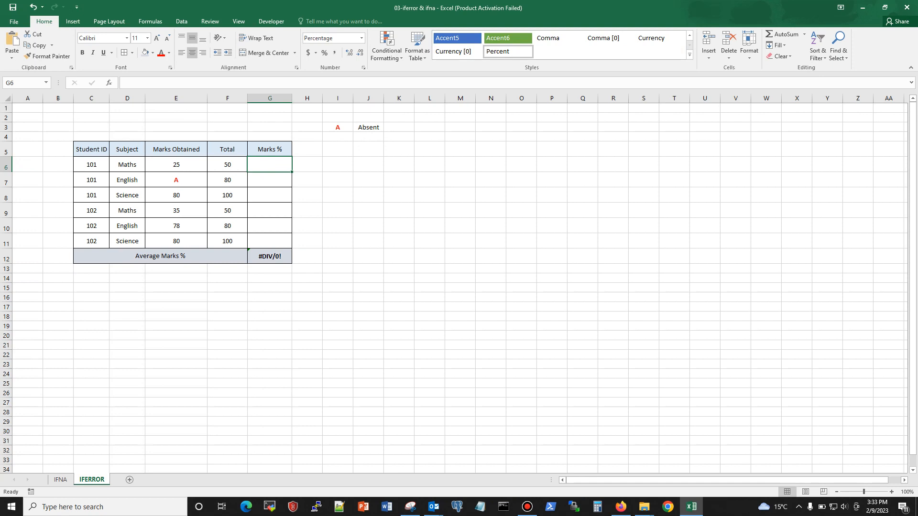
type("=")
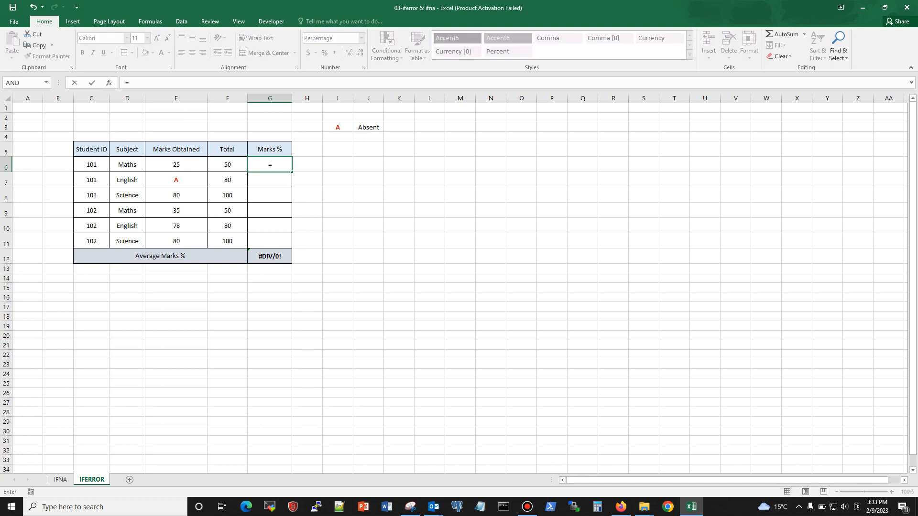
left_click(176, 164)
type("/")
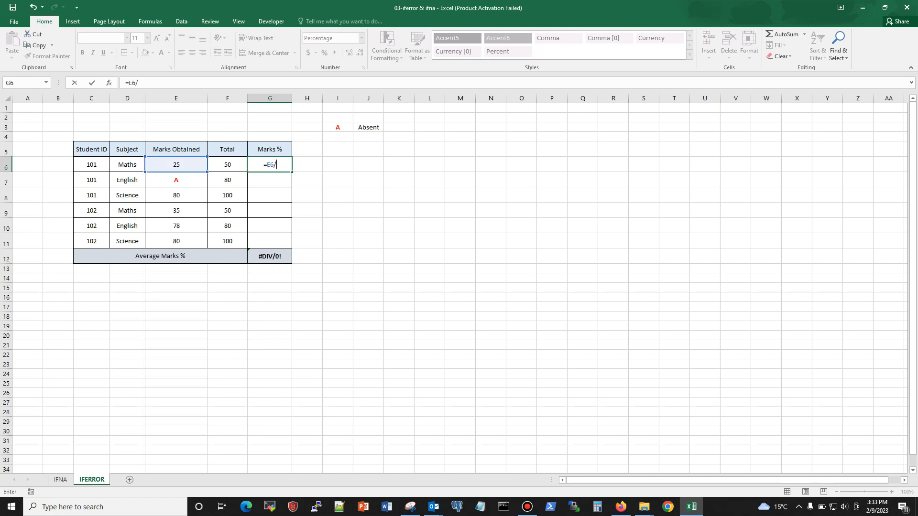
key("Left")
key("Return")
Copy the Marks % formula from G6 down through G11.
key("Up")
key("ctrl+c")
key("shift+Down")
key("shift+Down")
key("shift+Down")
key("shift+Down")
key("shift+Down")
key("ctrl+v")
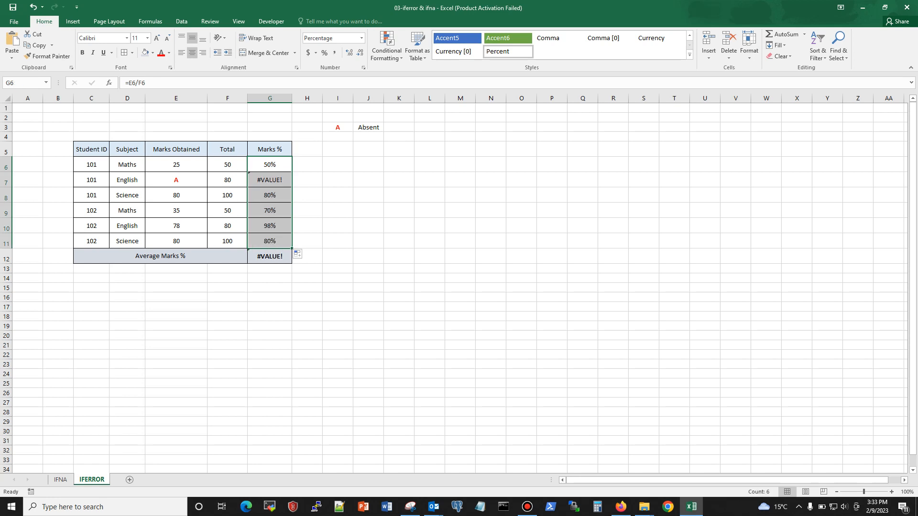
left_click(430, 226)
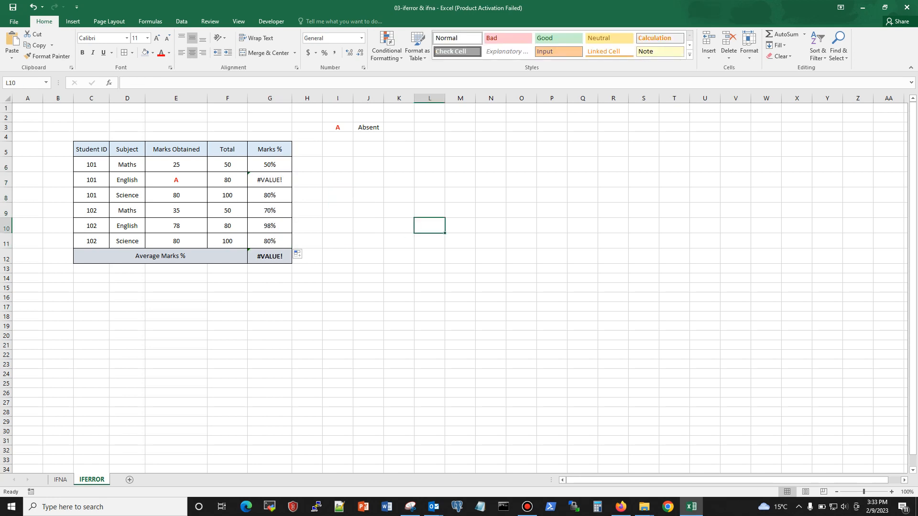
Examine the Marks % formula in G7, the absent mark in E7 it uses, and the average formula in G12.
left_click(270, 180)
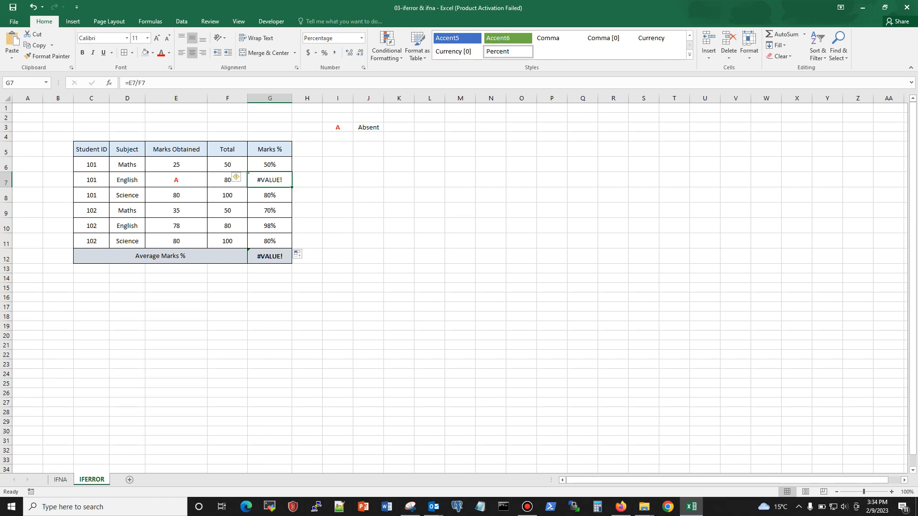
left_click(270, 256)
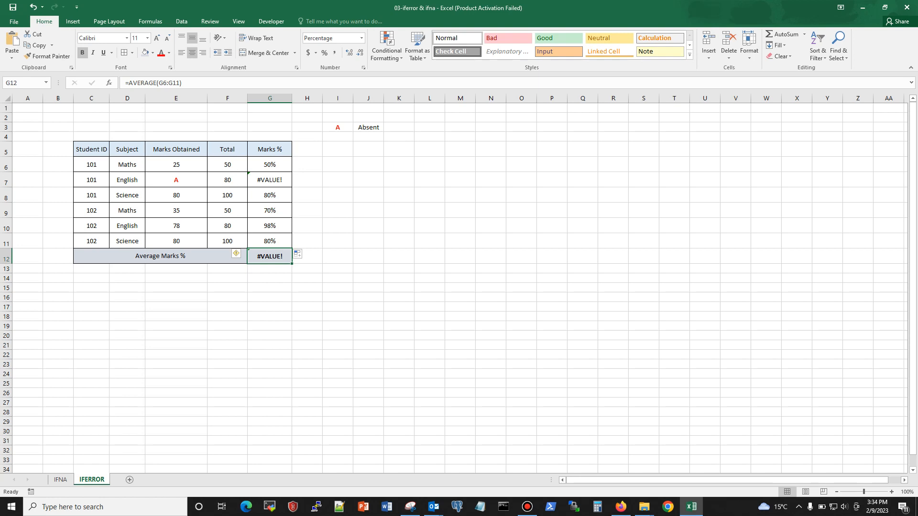
left_click(269, 179)
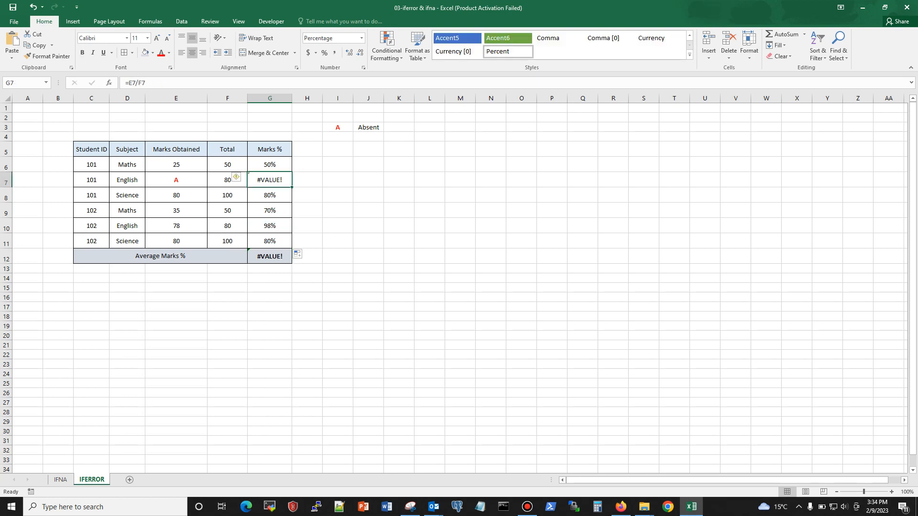
left_click(176, 179)
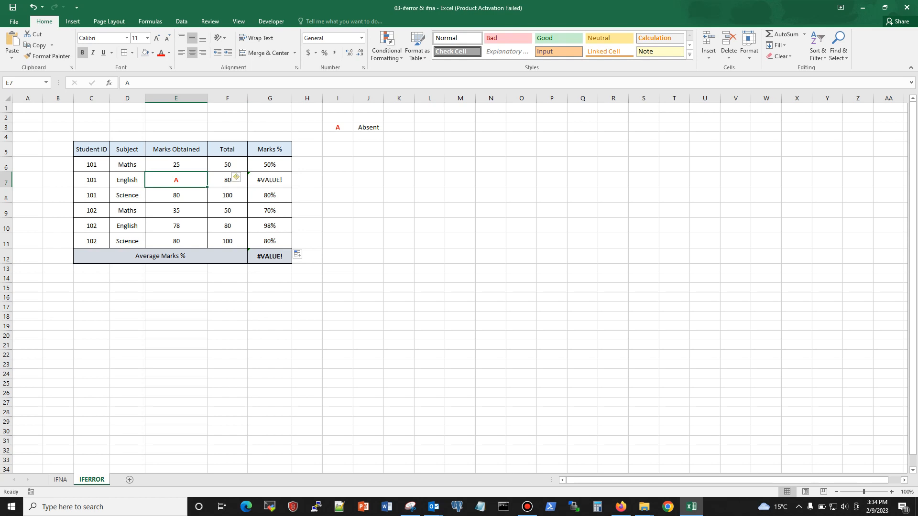
left_click(270, 180)
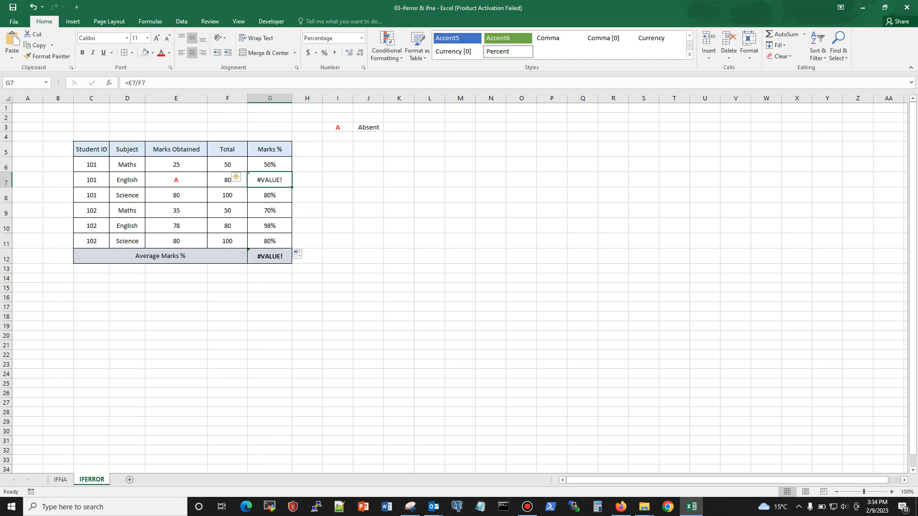
Wrap the Marks % formula in G6 in IFERROR with 0 as the fallback value, giving =IFERROR(E6/F6,0).
left_click(269, 164)
left_click(128, 83)
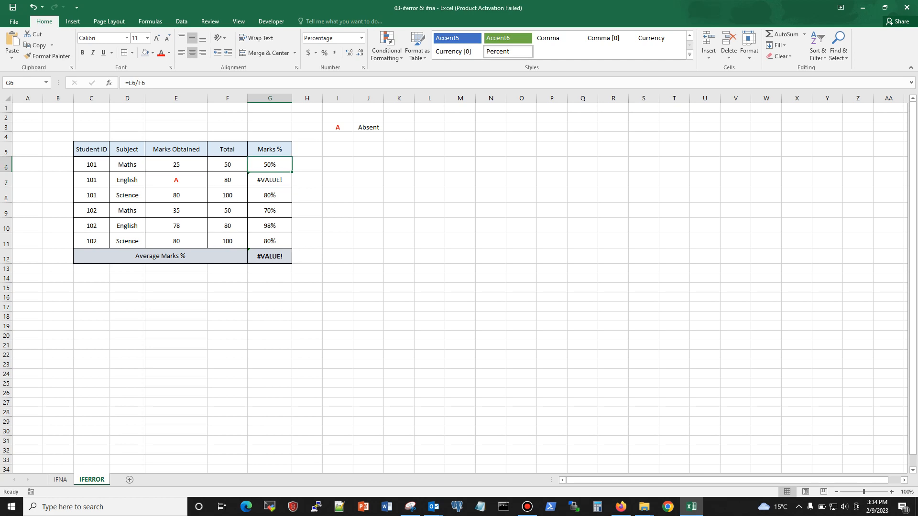
type("if")
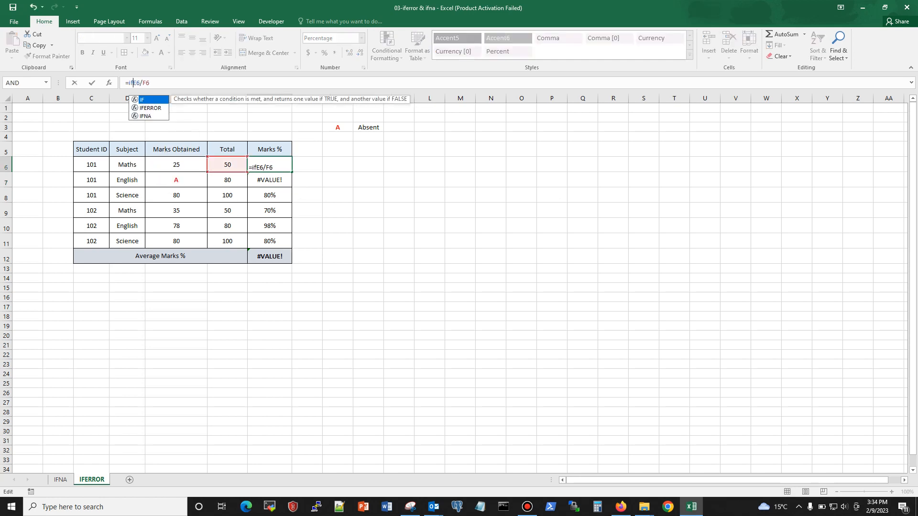
type("error")
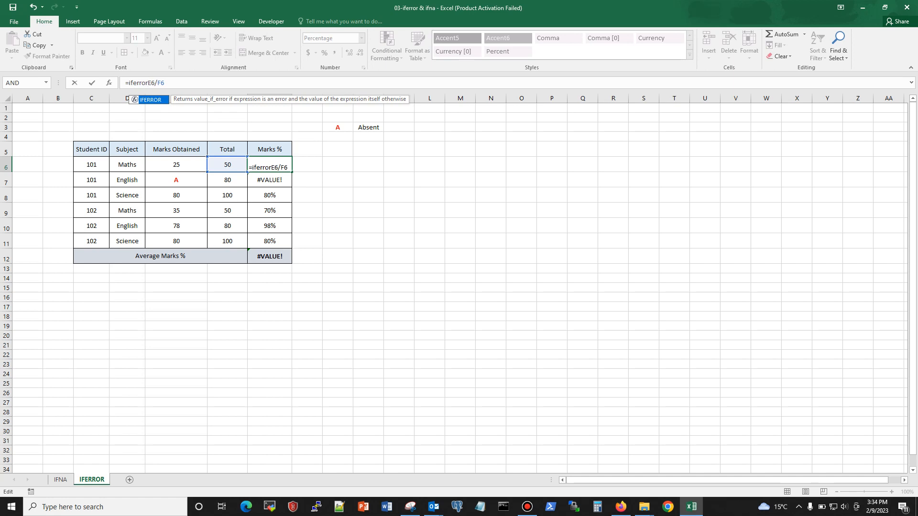
type("(")
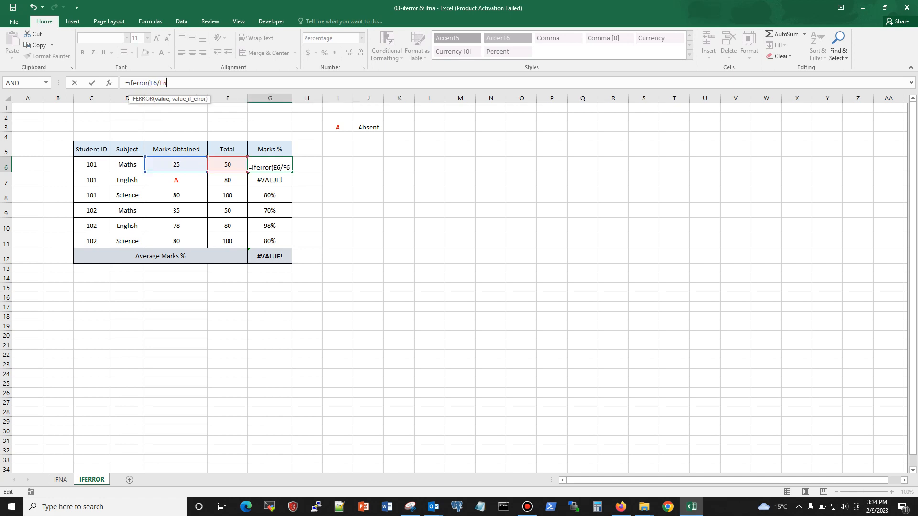
type(",0)")
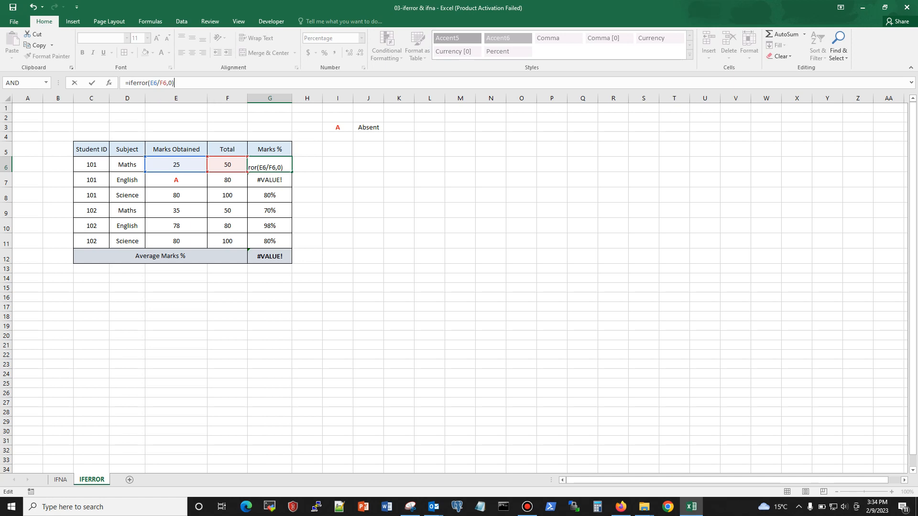
key("Return")
Copy the IFERROR formula from G6 down through G11, replacing the existing Marks % formulas.
key("Up")
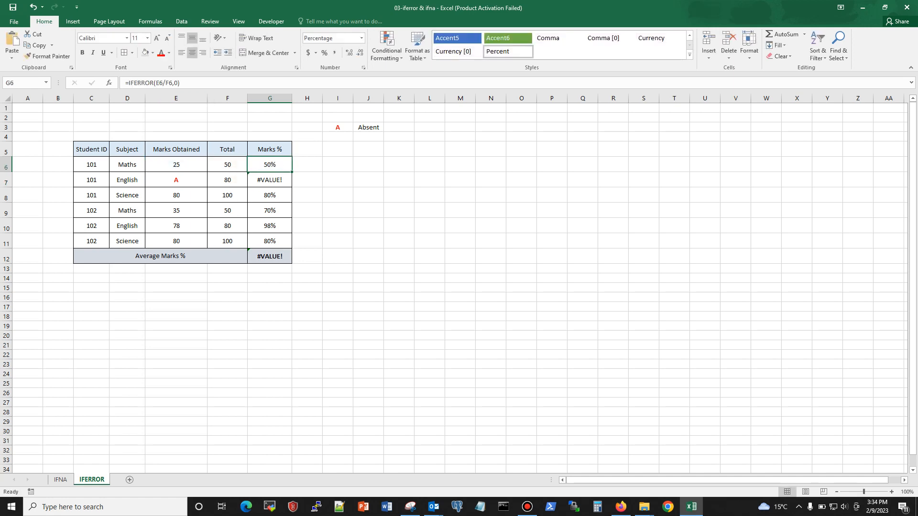
left_click_drag(292, 172, 290, 245)
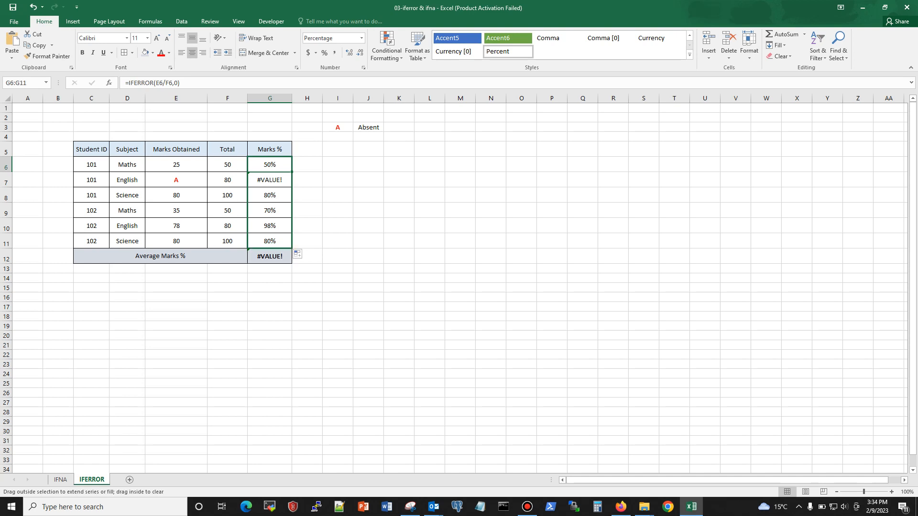
left_click(399, 257)
Examine the division and fallback arguments of the IFERROR formulas in G6 and G7, leaving both formulas as they are.
left_click(270, 181)
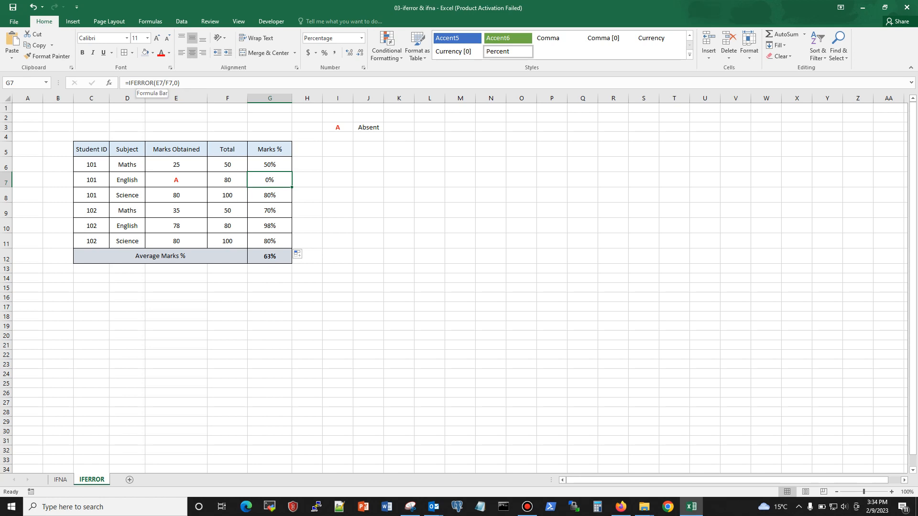
left_click(175, 82)
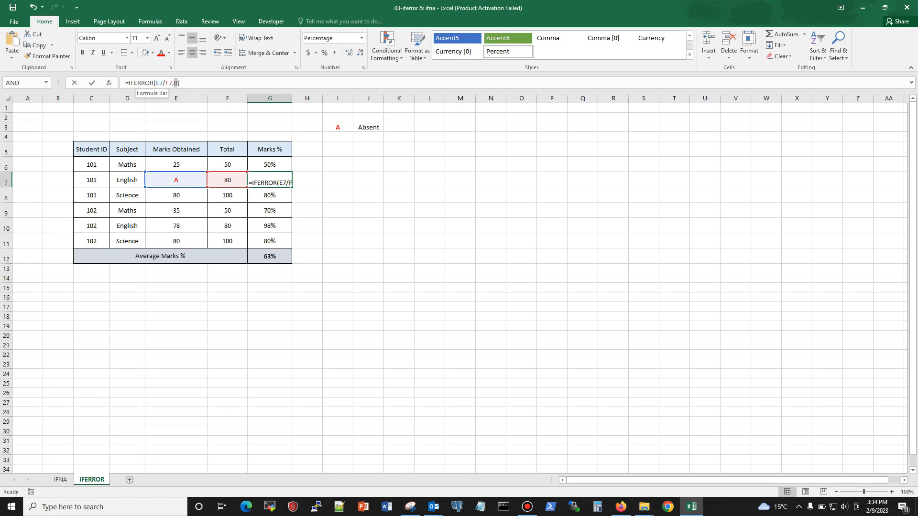
key("ctrl+Return")
key("Up")
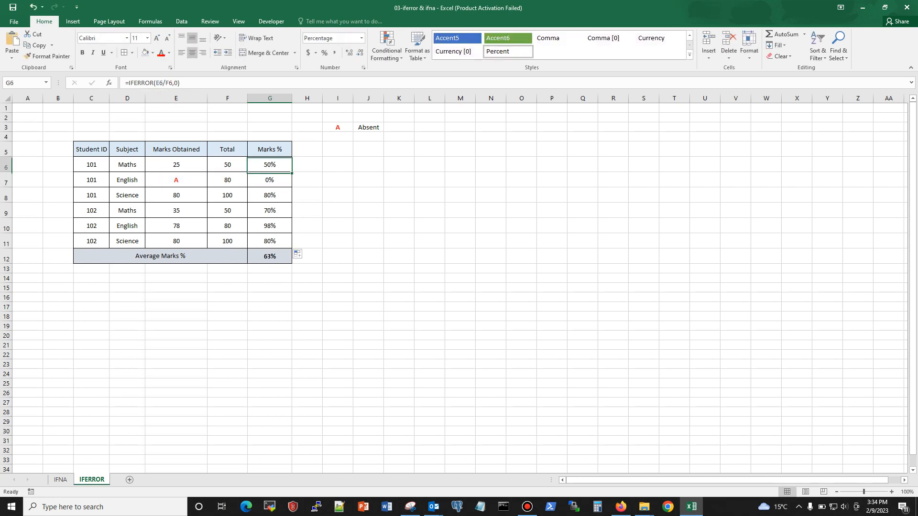
left_click(165, 82)
left_click_drag(172, 83, 156, 83)
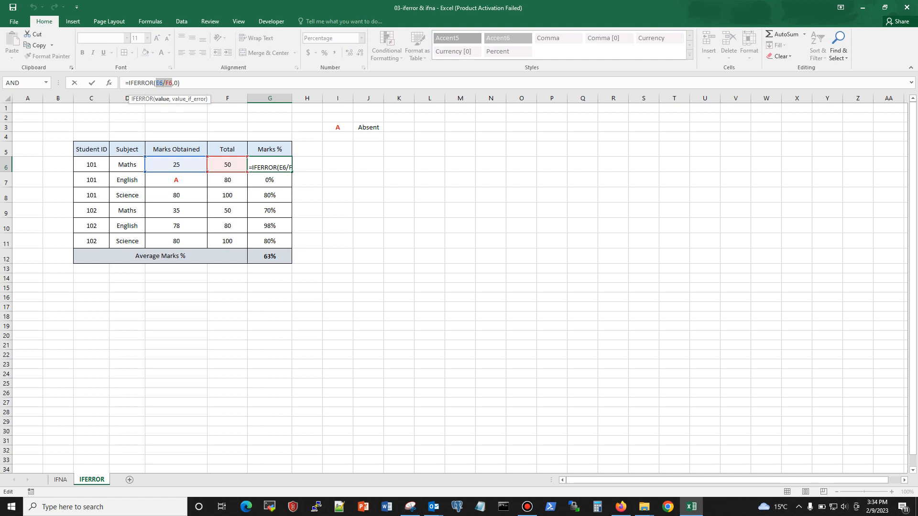
key("ctrl+Return")
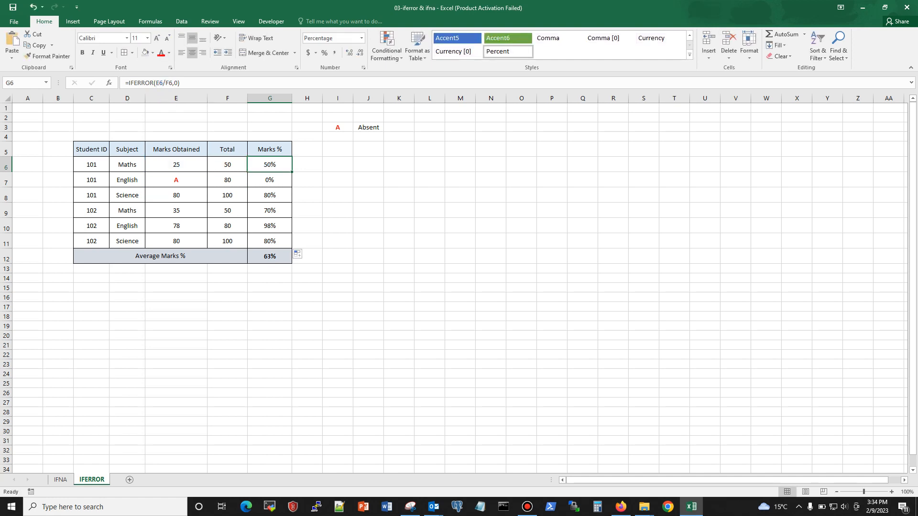
left_click_drag(177, 83, 174, 83)
key("Escape")
left_click(269, 180)
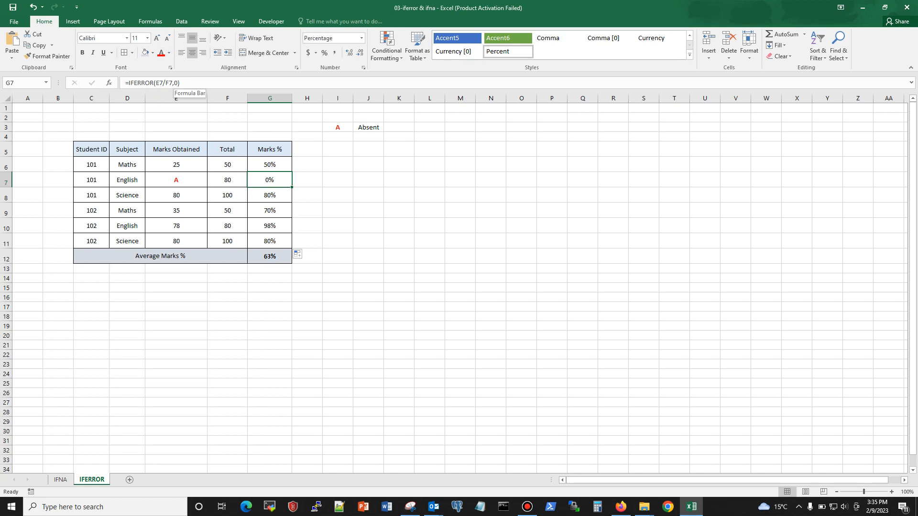
left_click(176, 82)
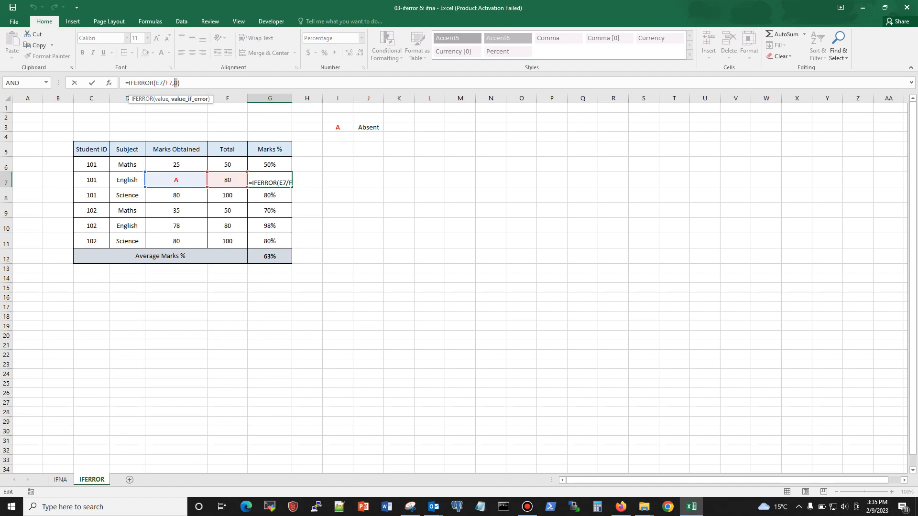
key("Return")
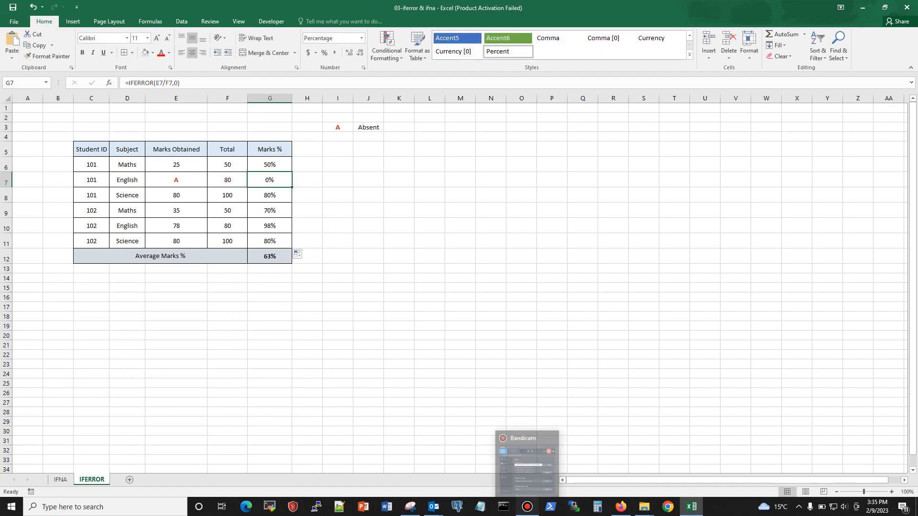